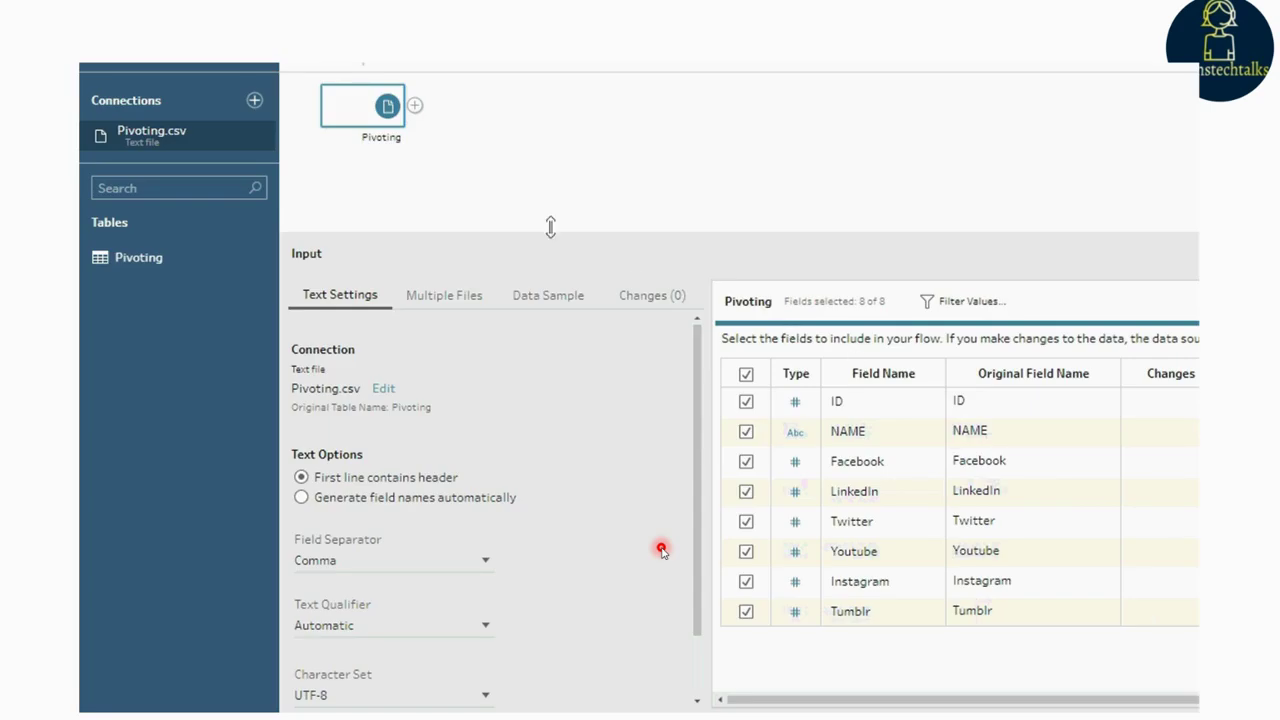
Add a pivot step after the Pivoting input and select Facebook, Instagram, LinkedIn, Tumblr and Twitter
{"action": "left_click", "coordinate": [415, 107]}
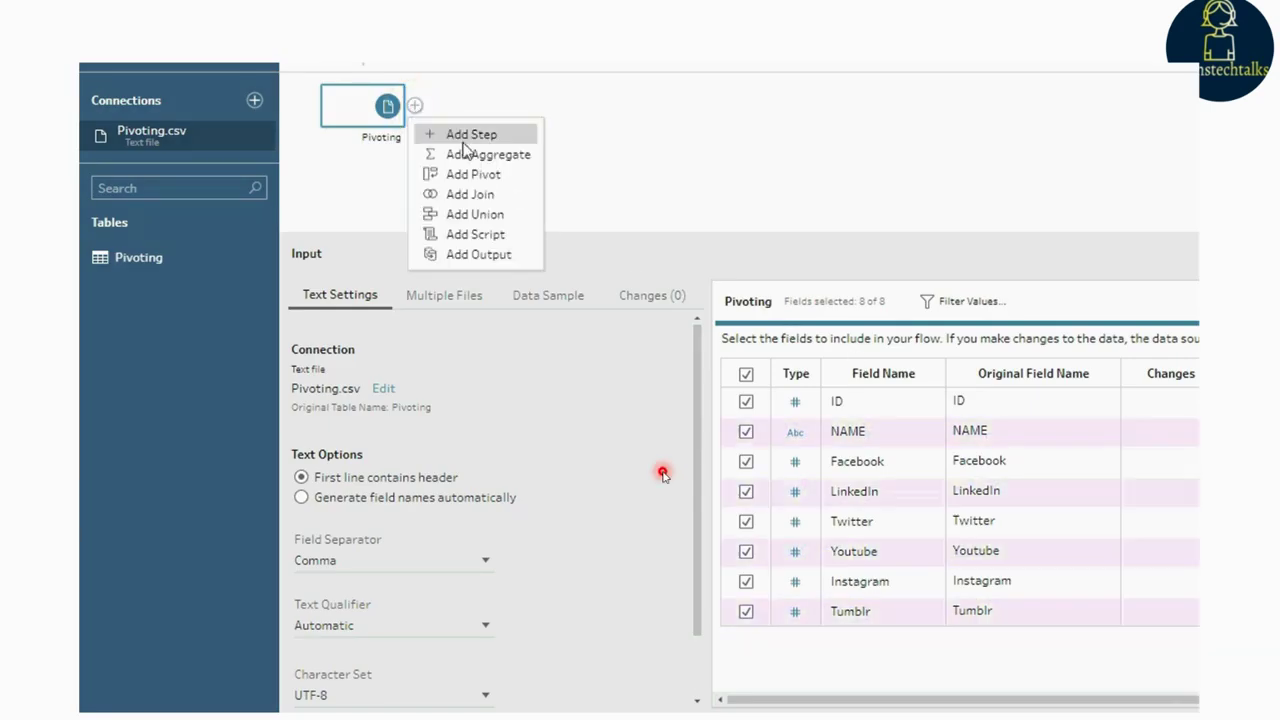
{"action": "left_click", "coordinate": [478, 174]}
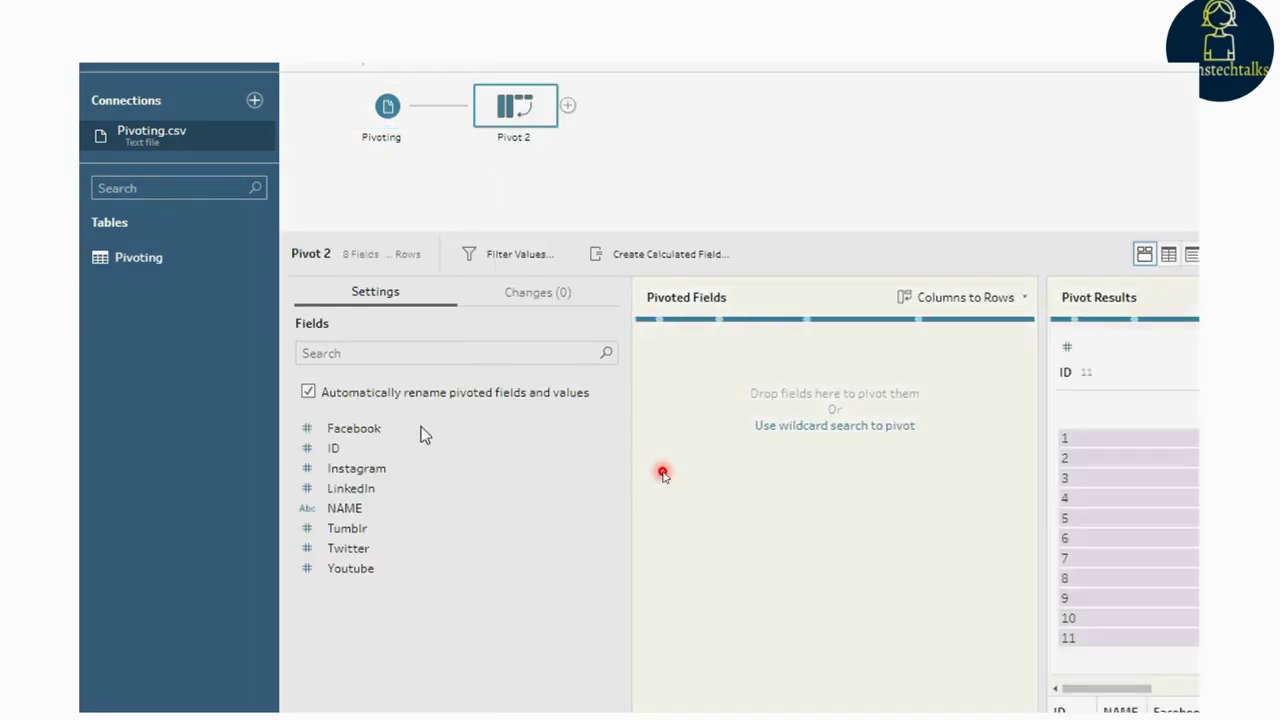
{"action": "left_click", "coordinate": [393, 433]}
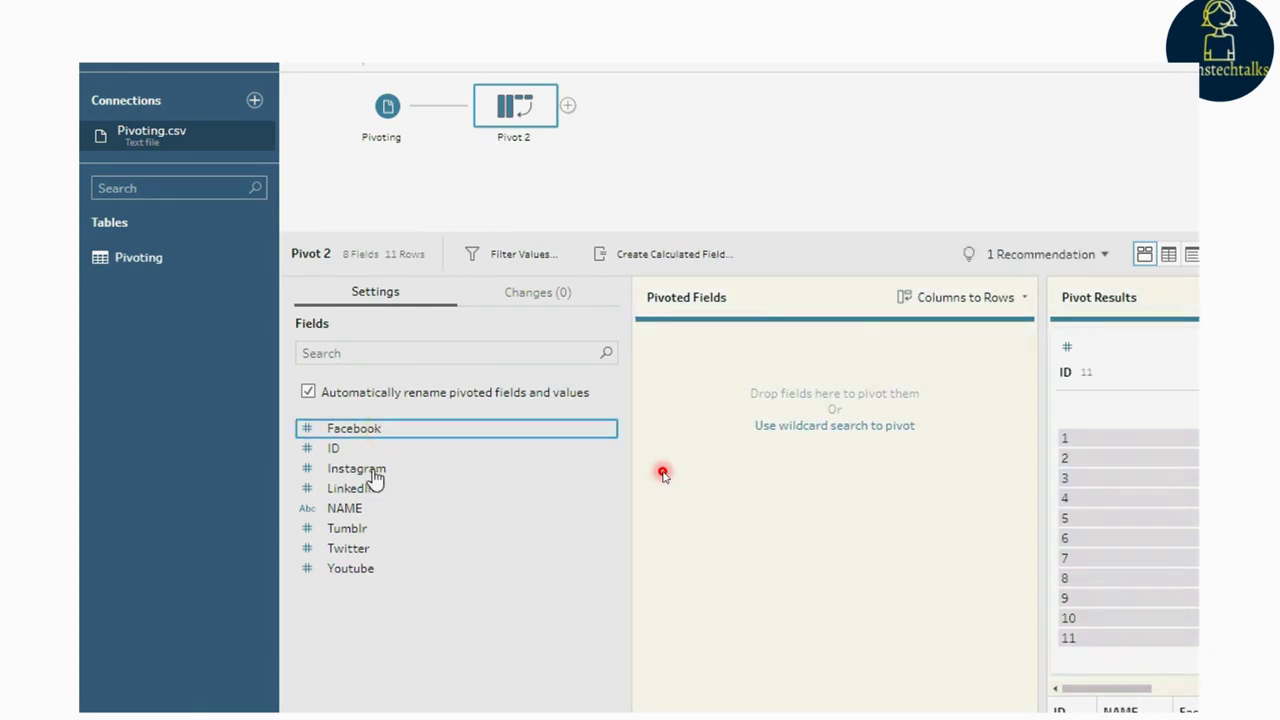
{"action": "left_click", "coordinate": [376, 470], "text": "ctrl"}
{"action": "left_click", "coordinate": [374, 494], "text": "ctrl"}
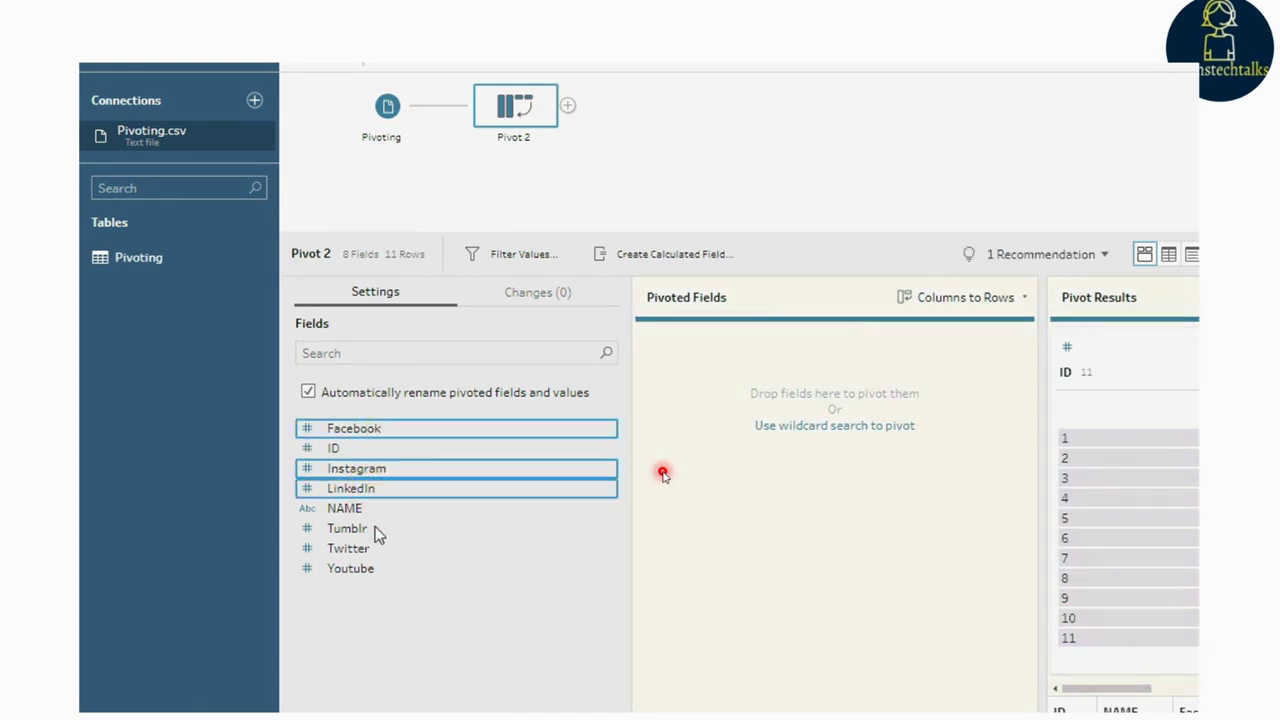
{"action": "left_click", "coordinate": [376, 532], "text": "ctrl"}
{"action": "left_click", "coordinate": [378, 546], "text": "ctrl"}
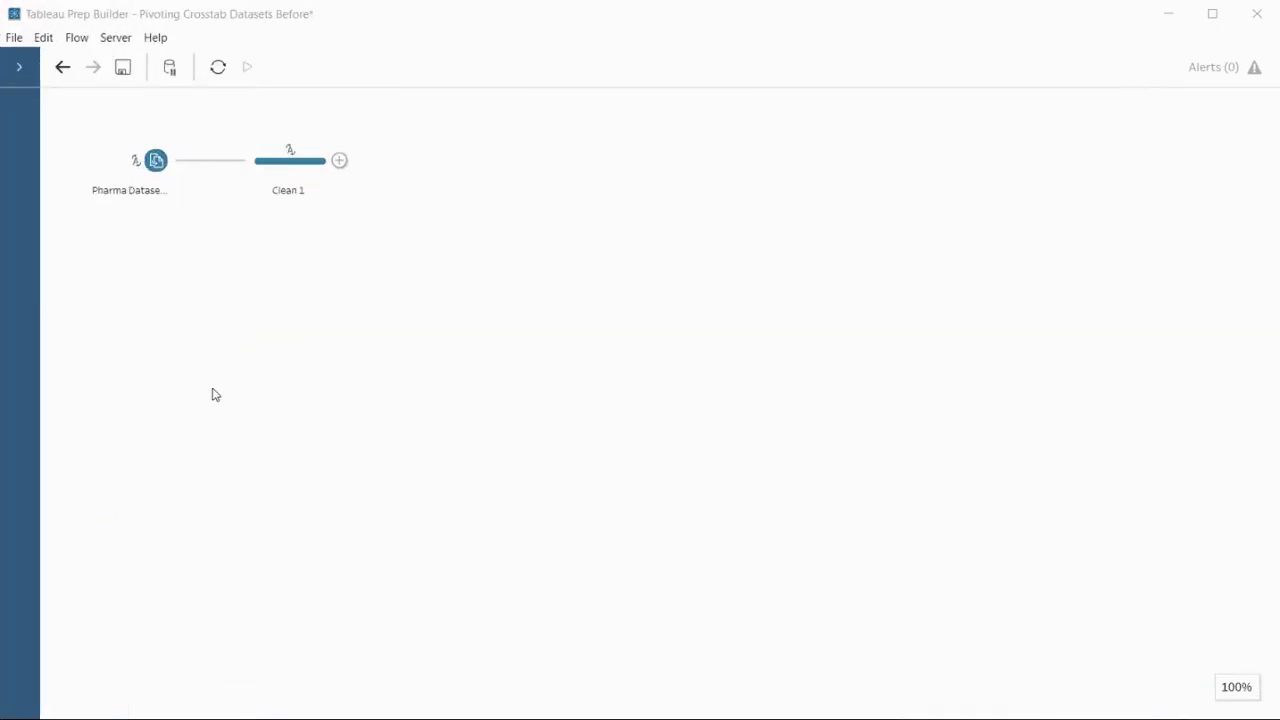
Open the Clean 1 step to view the Pharma data with Year as a date
{"action": "mouse_move", "coordinate": [141, 170]}
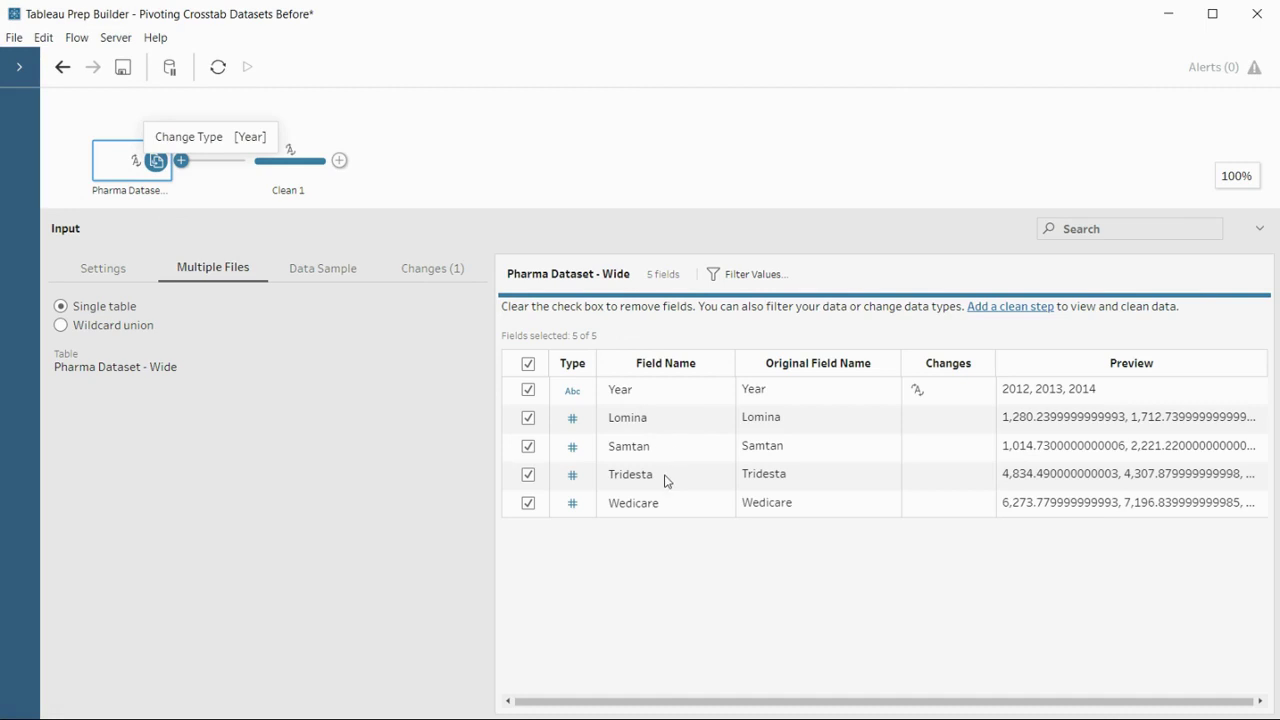
{"action": "left_click", "coordinate": [296, 158]}
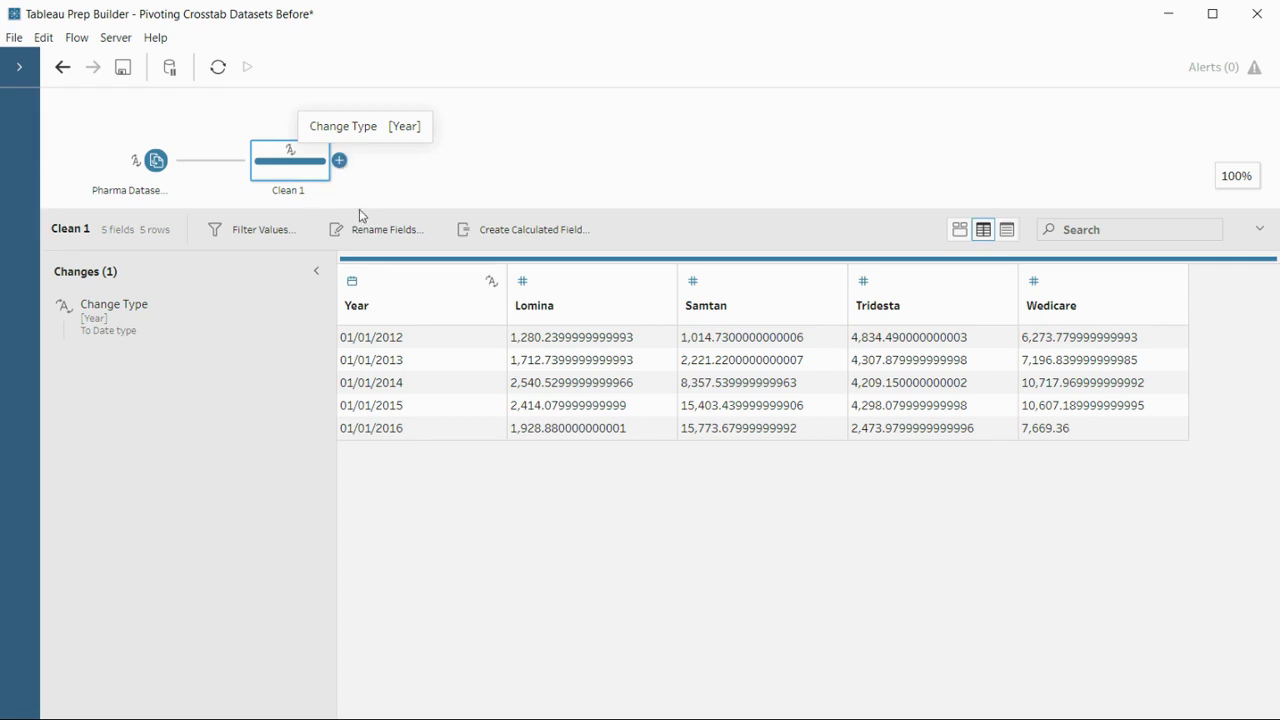
Add a Pivot step following Clean 1 in the Pharma flow
{"action": "left_click", "coordinate": [340, 161]}
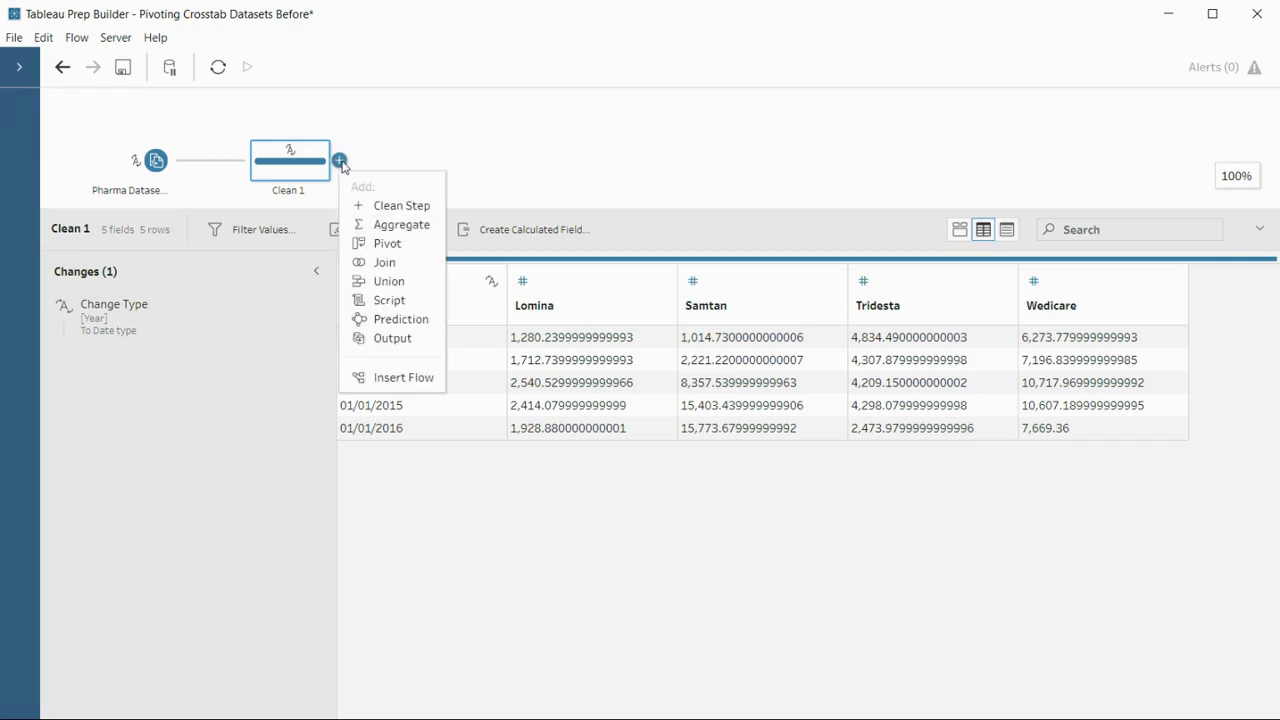
{"action": "left_click", "coordinate": [381, 248]}
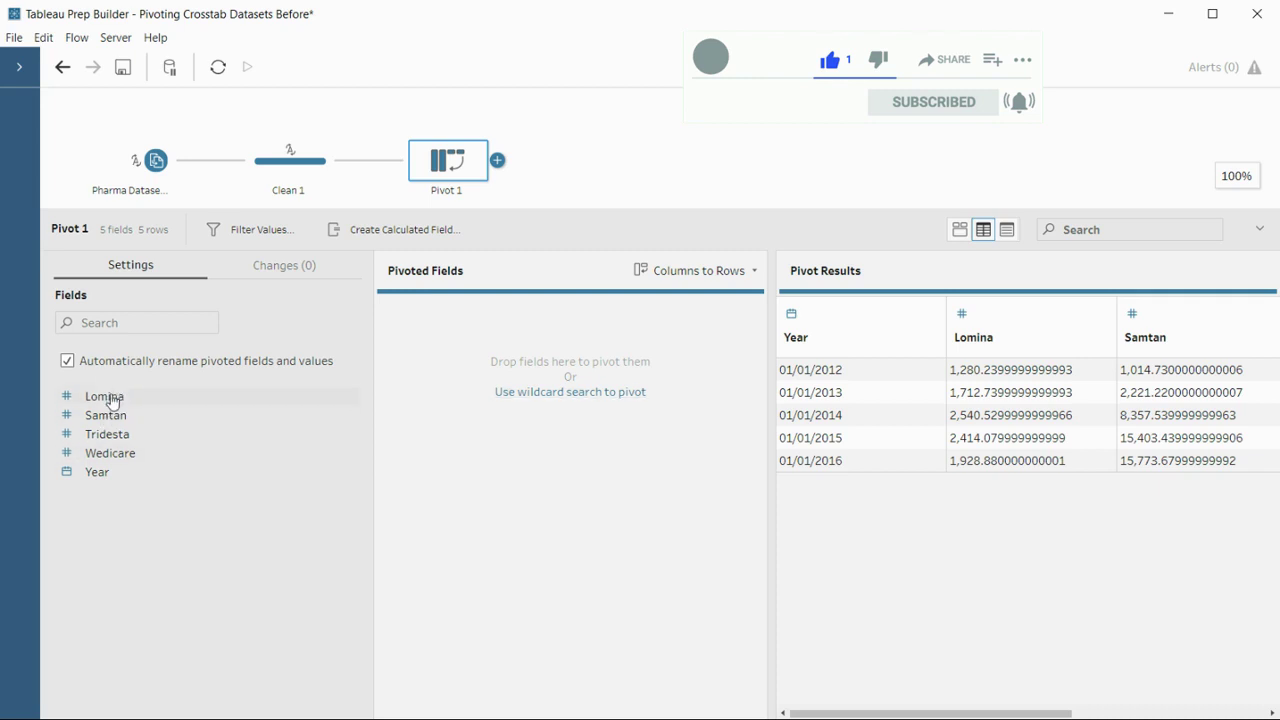
Pivot Lomina, Samtan, Tridesta and Wedicare into rows, giving 20 rows of names and values by Year
{"action": "left_click_drag", "start_coordinate": [112, 397], "coordinate": [449, 356]}
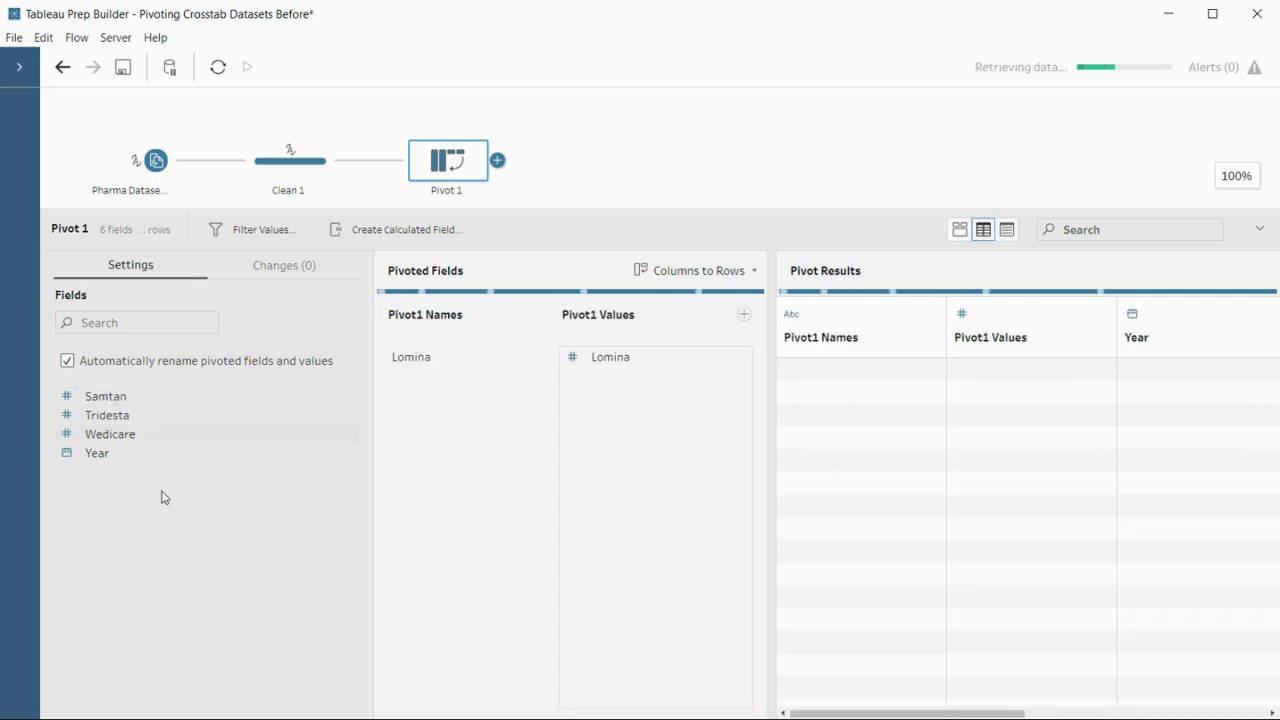
{"action": "left_click", "coordinate": [108, 398]}
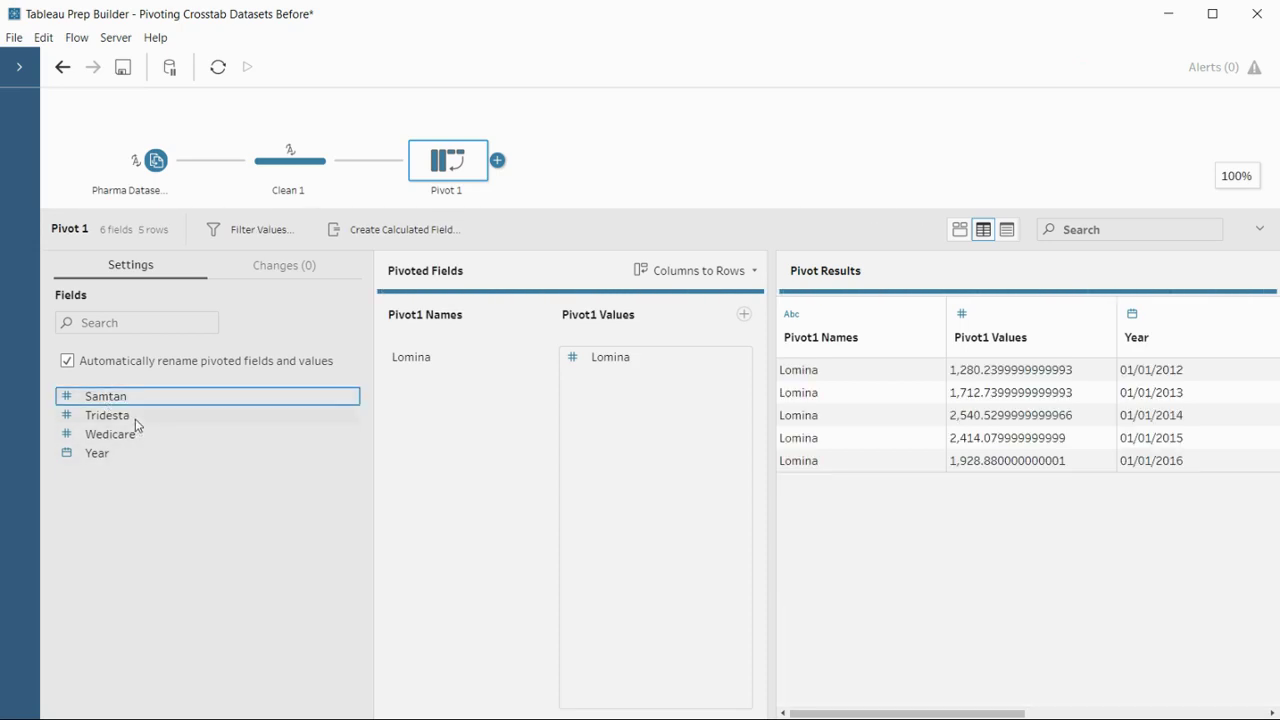
{"action": "left_click", "coordinate": [135, 418], "text": "ctrl"}
{"action": "left_click", "coordinate": [131, 438], "text": "ctrl"}
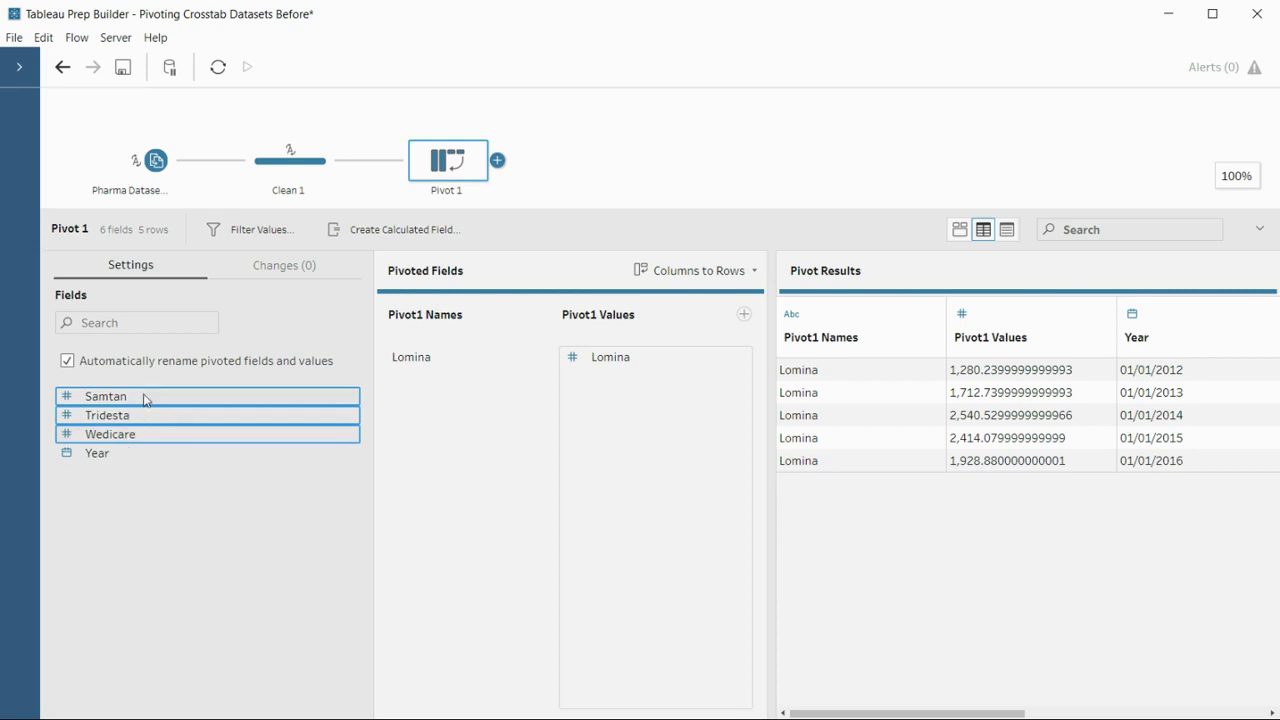
{"action": "left_click_drag", "start_coordinate": [143, 400], "coordinate": [588, 380]}
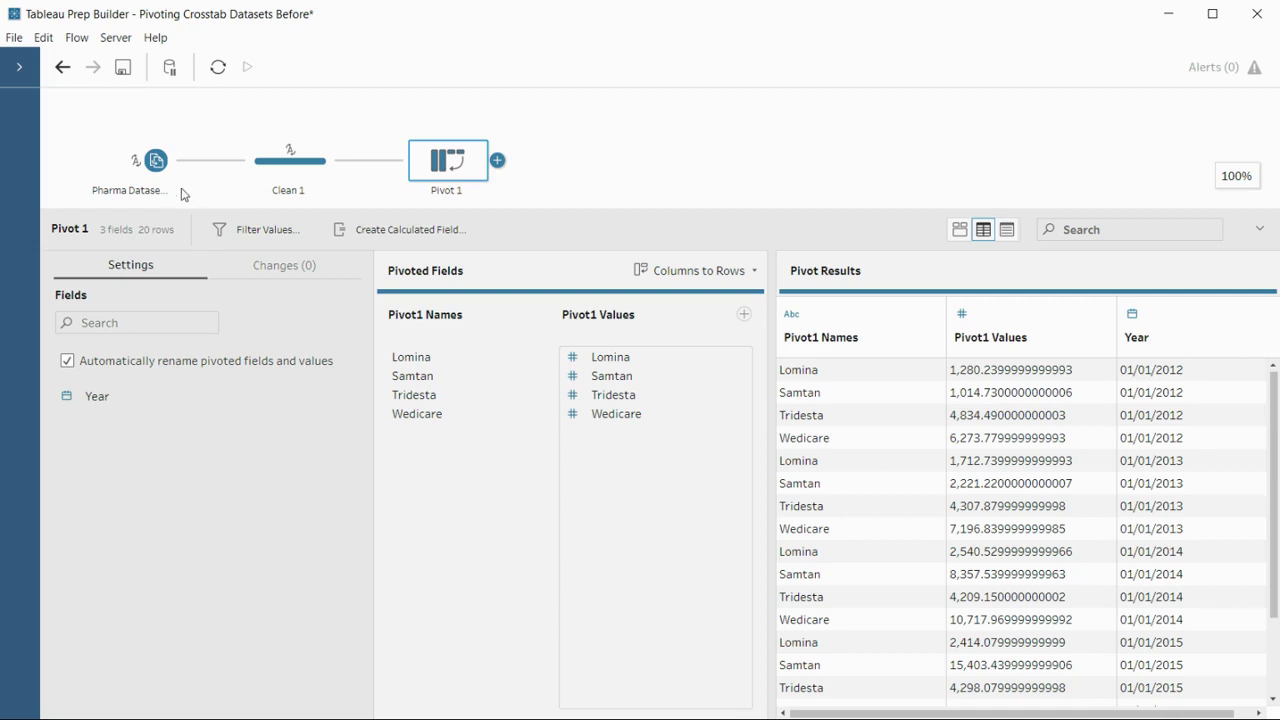
Revisit Clean 1, return to Pivot 1 and widen its results grid
{"action": "left_click", "coordinate": [287, 180]}
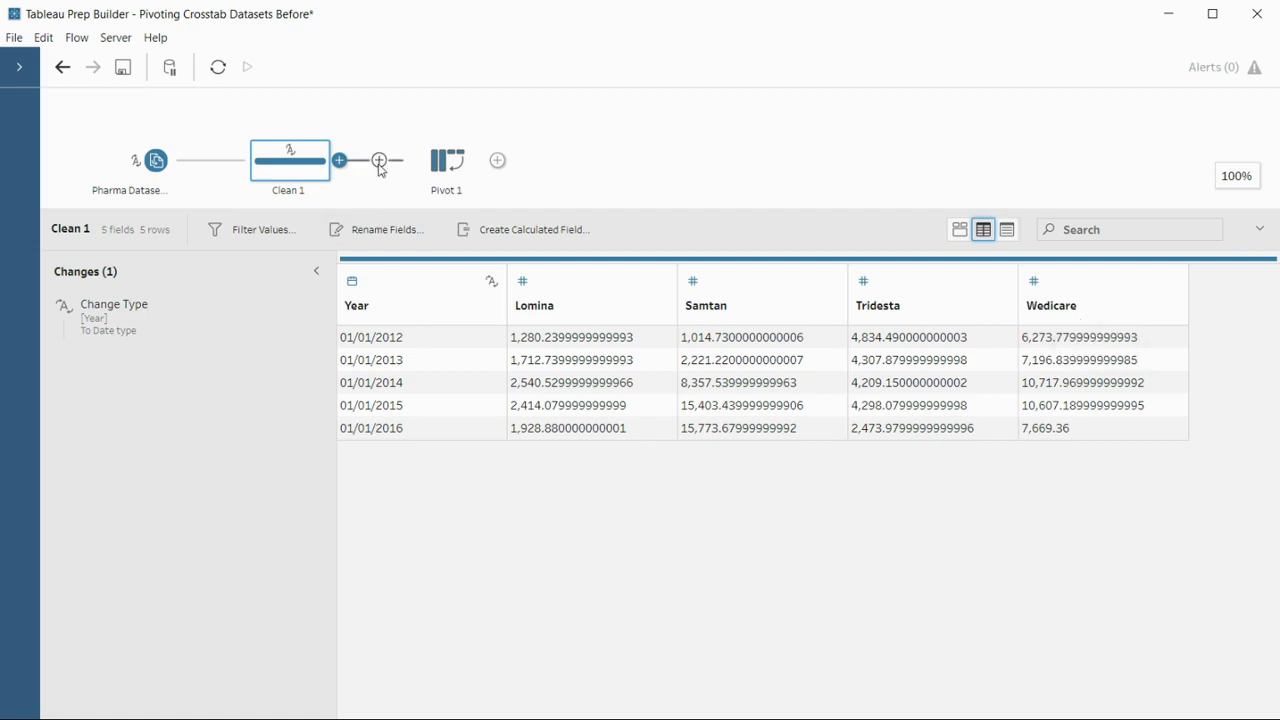
{"action": "left_click", "coordinate": [453, 170]}
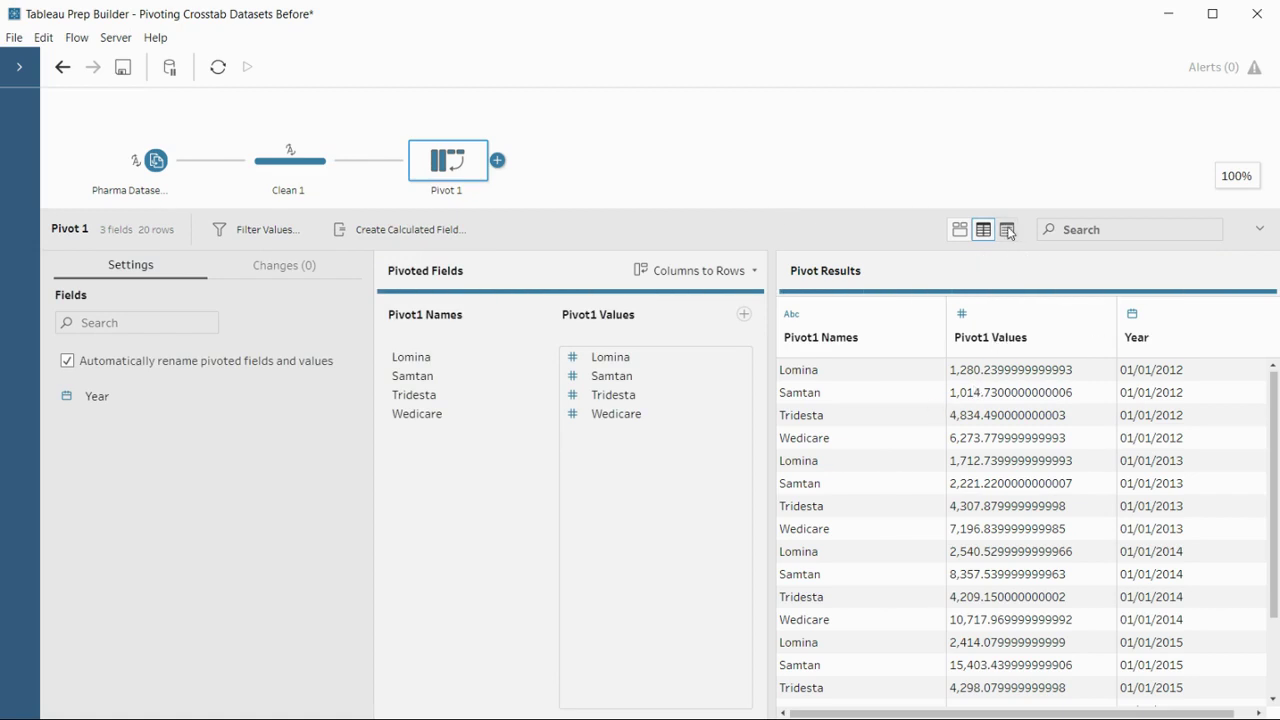
{"action": "left_click_drag", "start_coordinate": [770, 397], "coordinate": [391, 400]}
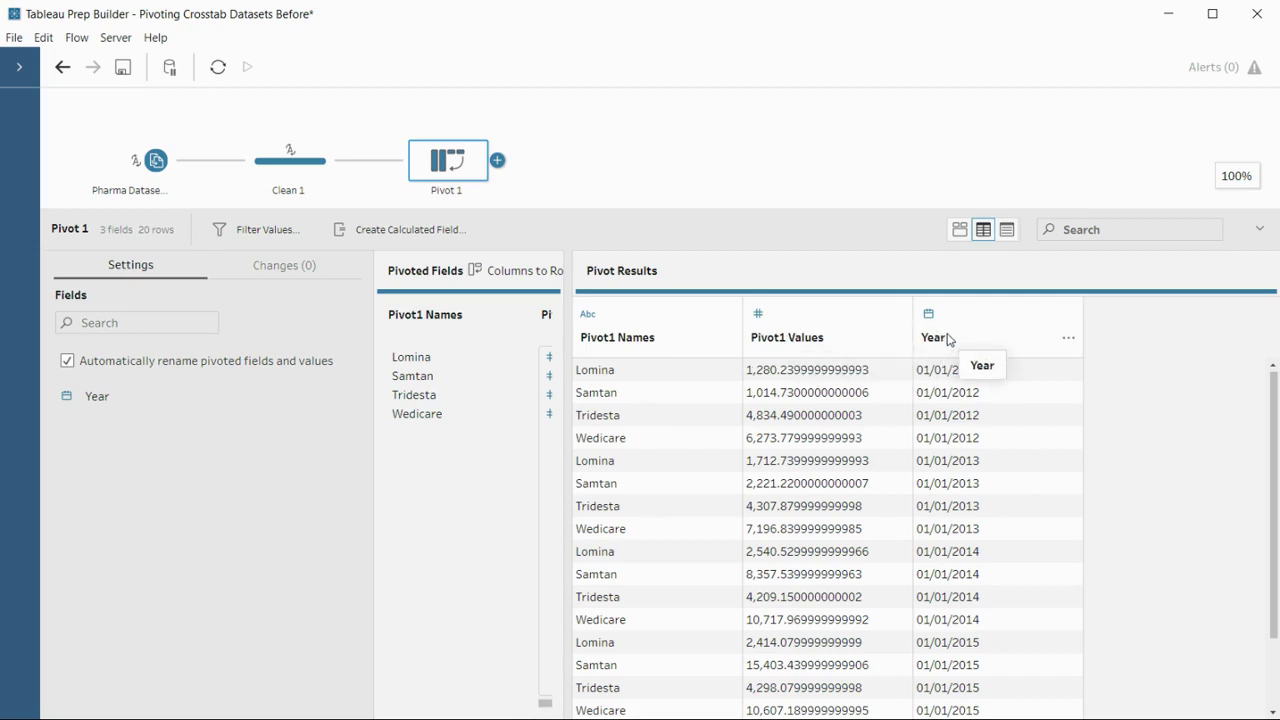
Rename the Pivot1 Names column to 'Pharma Names' and Pivot1 Values to 'Values'
{"action": "left_click", "coordinate": [615, 342]}
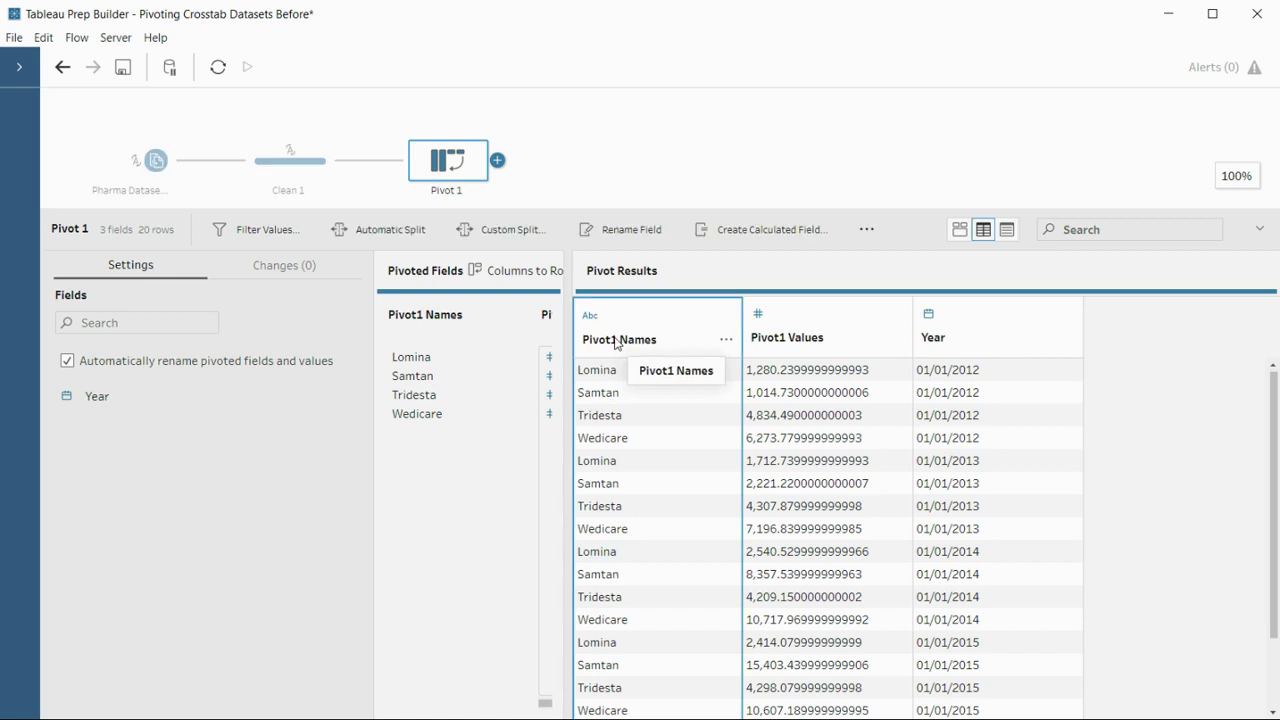
{"action": "double_click", "coordinate": [615, 342]}
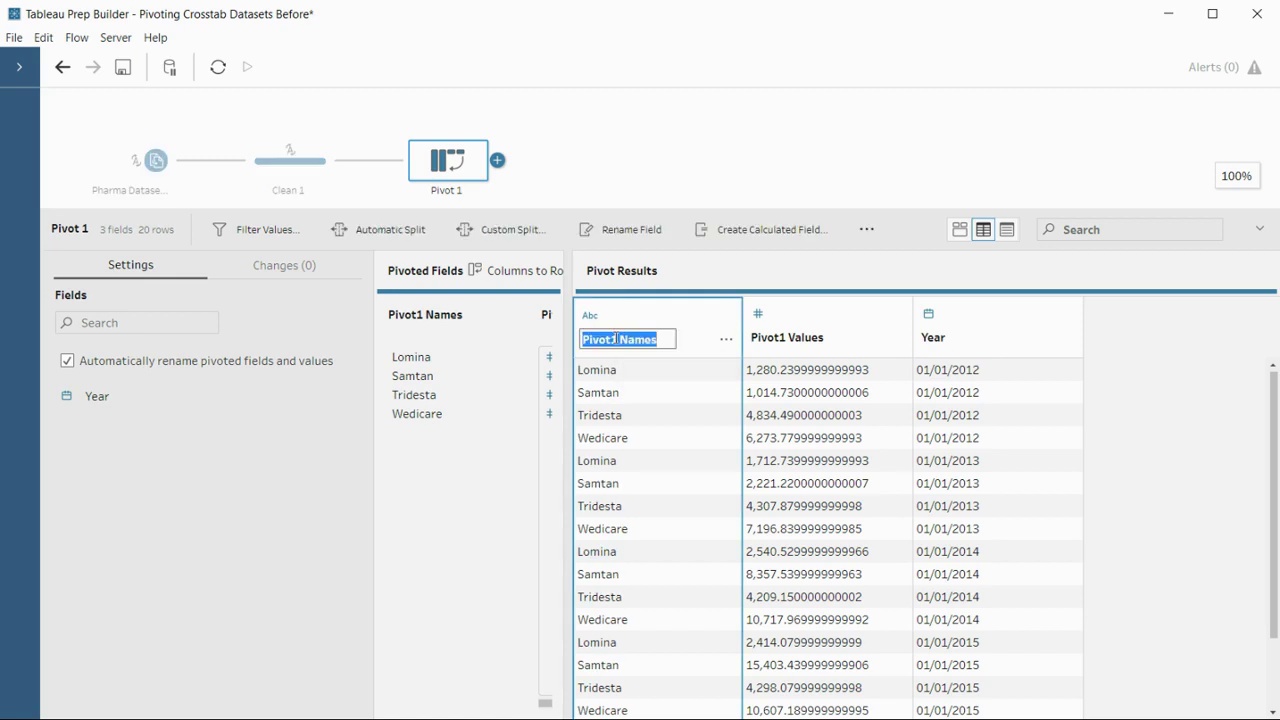
{"action": "type", "text": "Ph"}
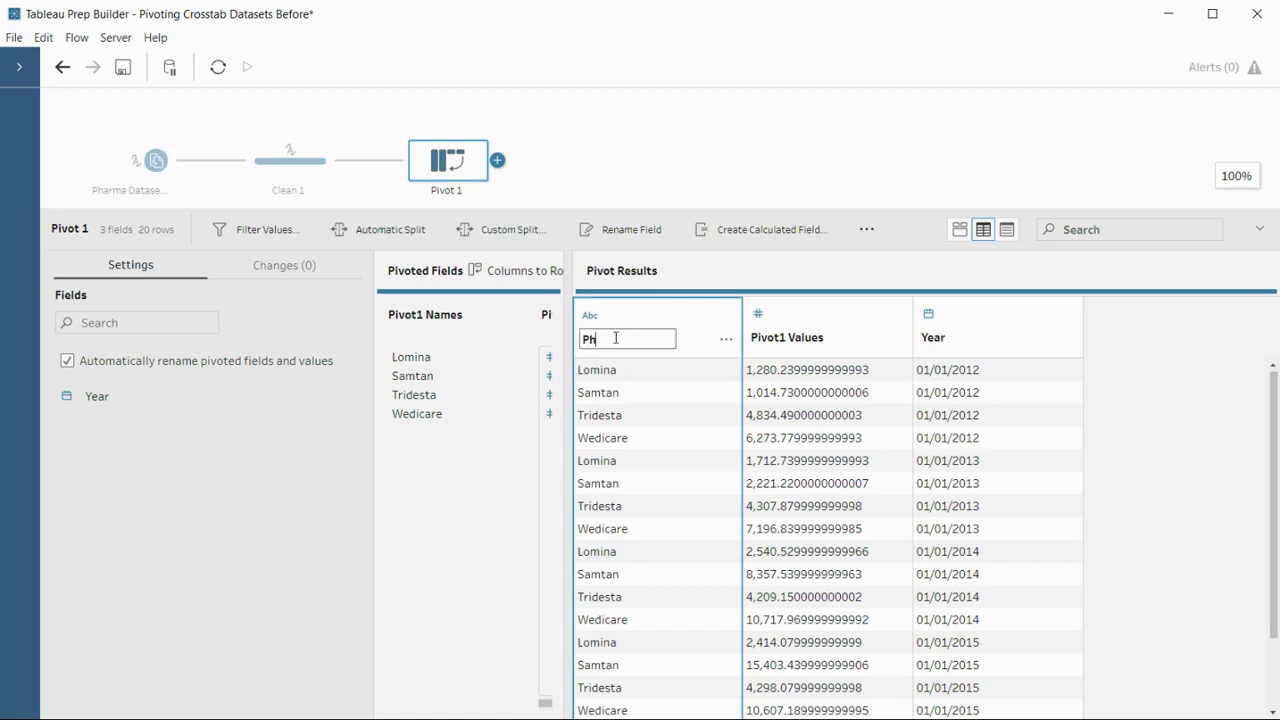
{"action": "type", "text": "arma Names"}
{"action": "left_click", "coordinate": [812, 340]}
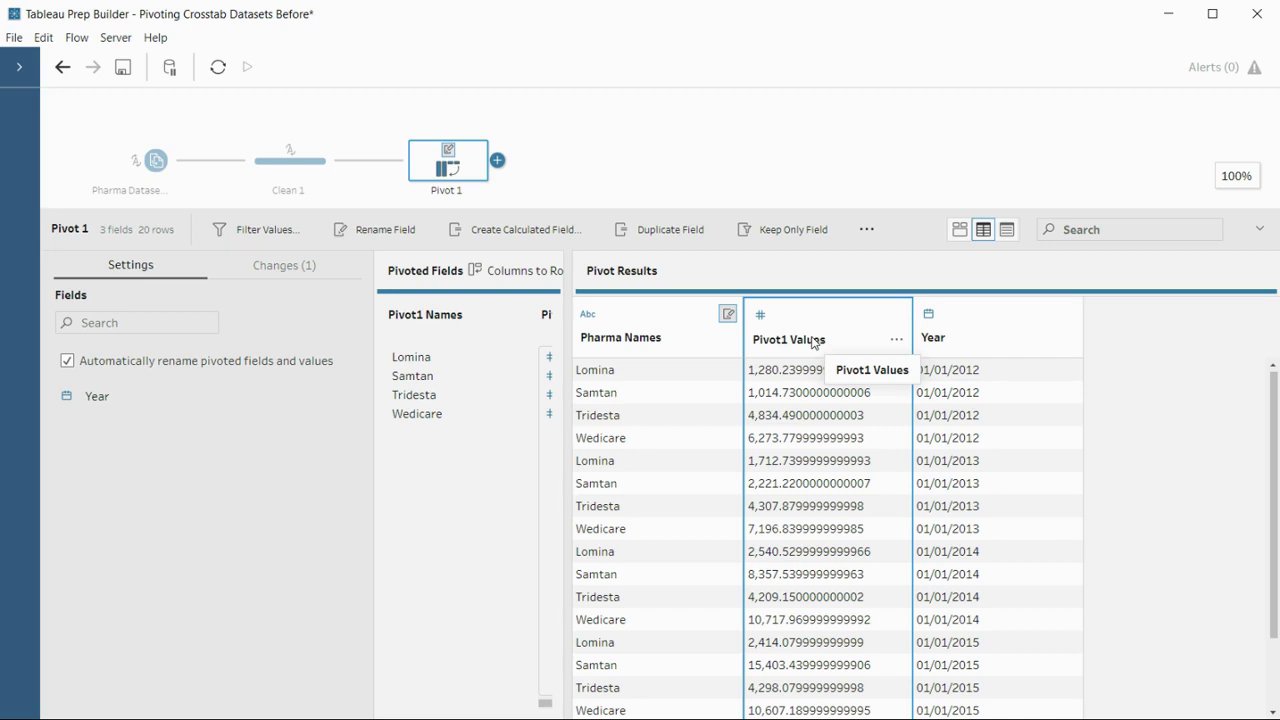
{"action": "double_click", "coordinate": [813, 340]}
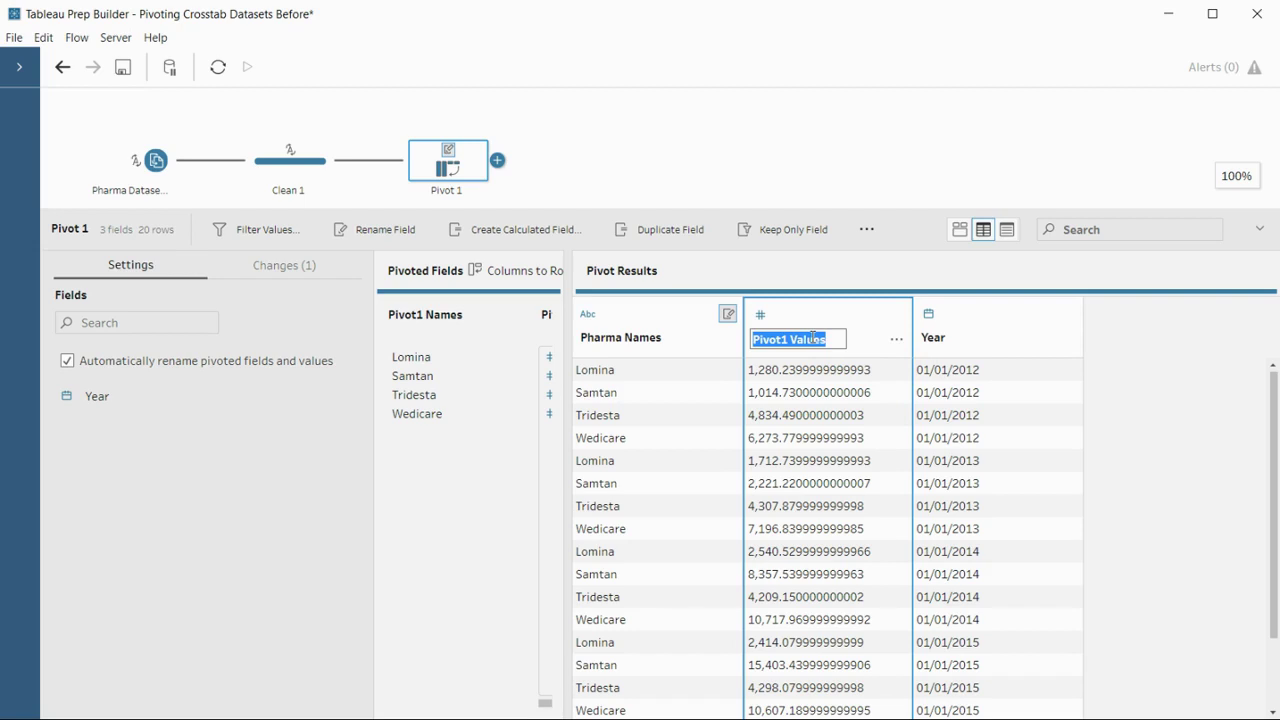
{"action": "type", "text": "Va"}
{"action": "type", "text": "leu"}
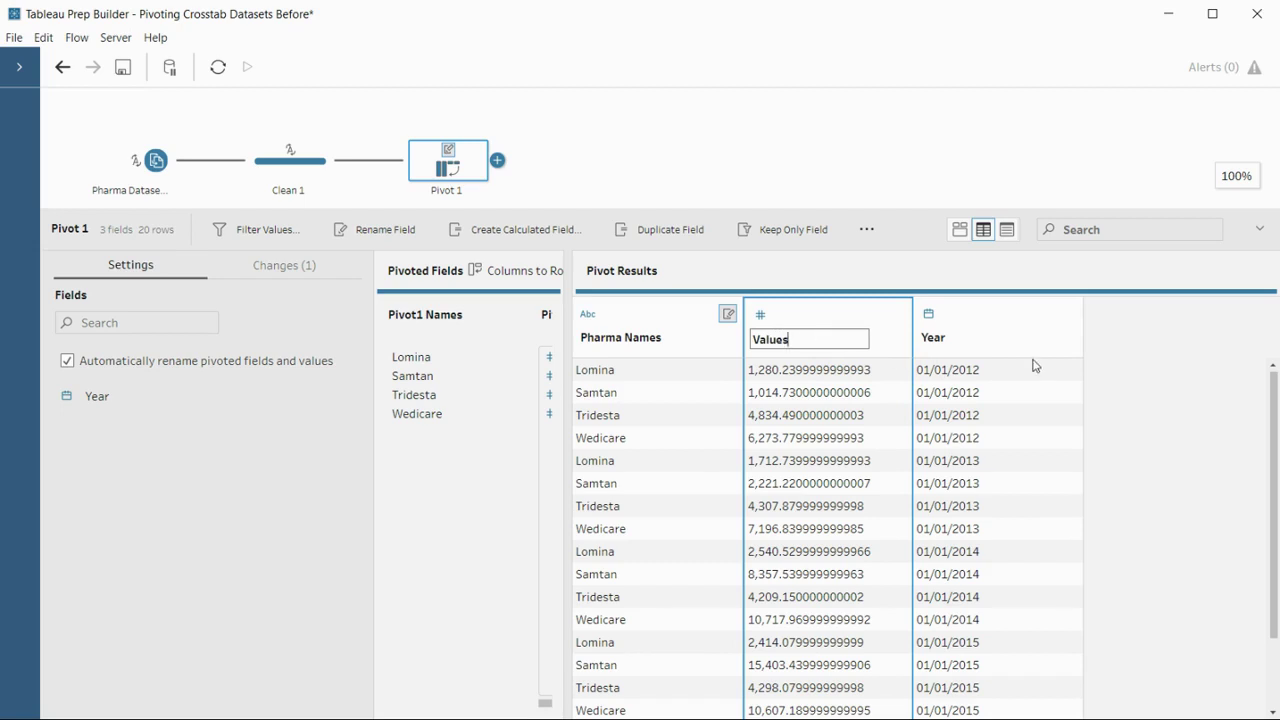
{"action": "left_click", "coordinate": [1248, 445]}
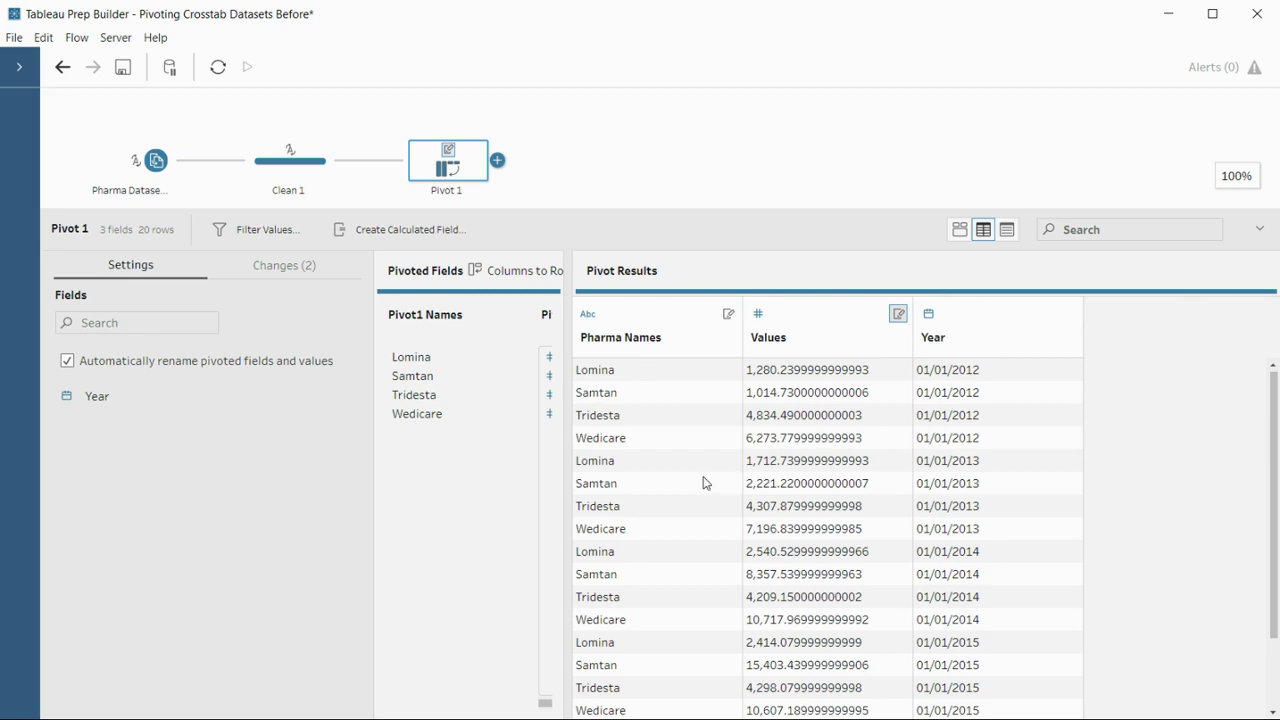
{"action": "left_click", "coordinate": [497, 161]}
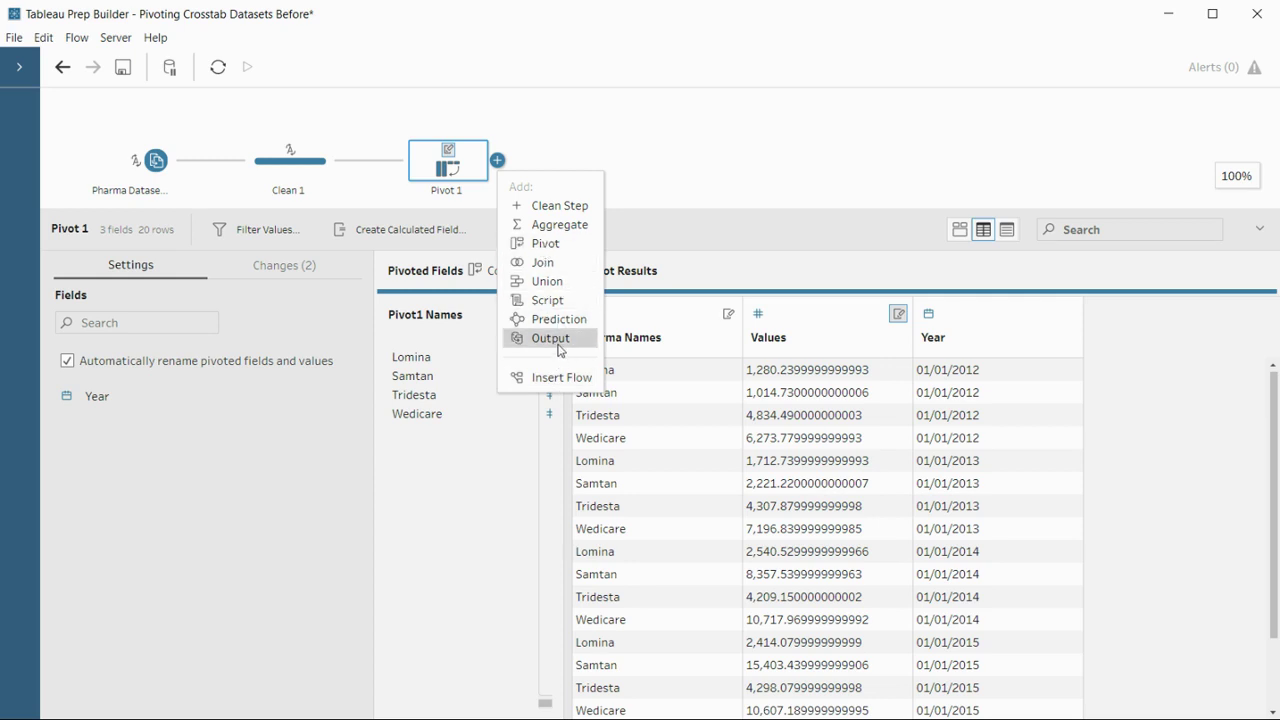
Dismiss the add-step list, then bring it back up for Pivot 1
{"action": "left_click", "coordinate": [706, 199]}
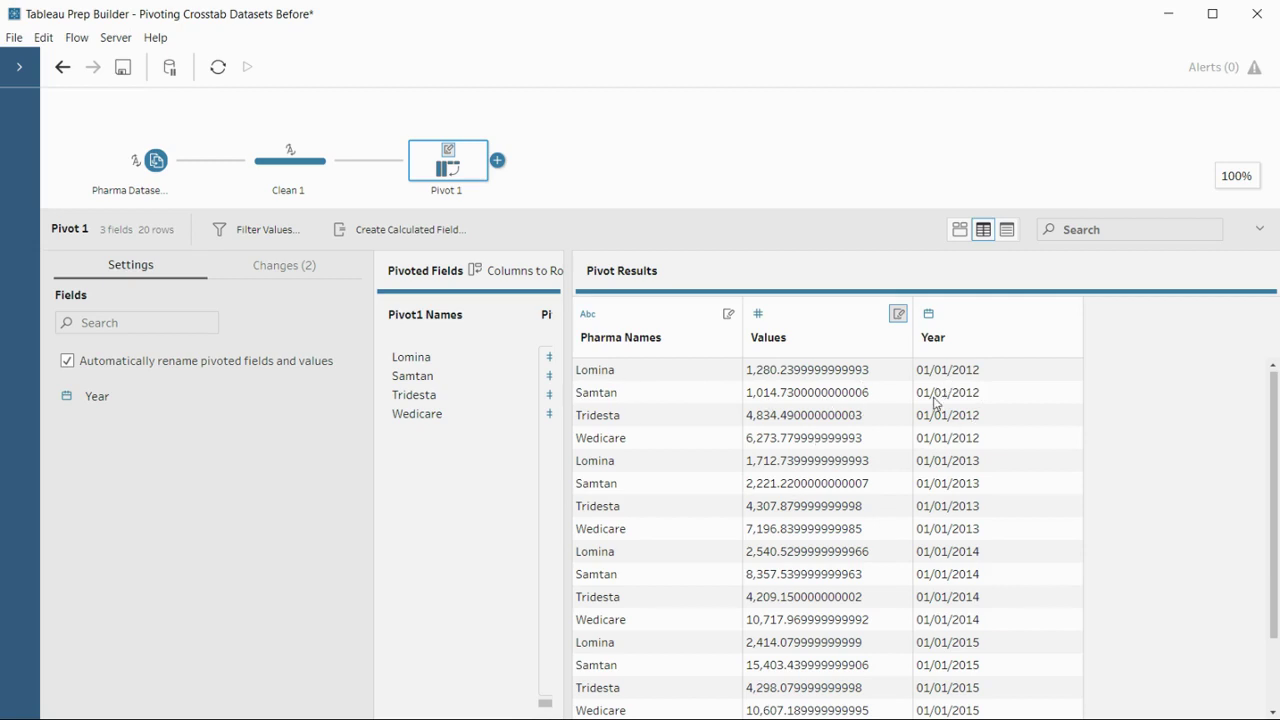
{"action": "scroll", "coordinate": [883, 599], "scroll_direction": "down", "scroll_amount": 2}
{"action": "scroll", "coordinate": [883, 599], "scroll_direction": "up", "scroll_amount": 2}
{"action": "left_click", "coordinate": [497, 161]}
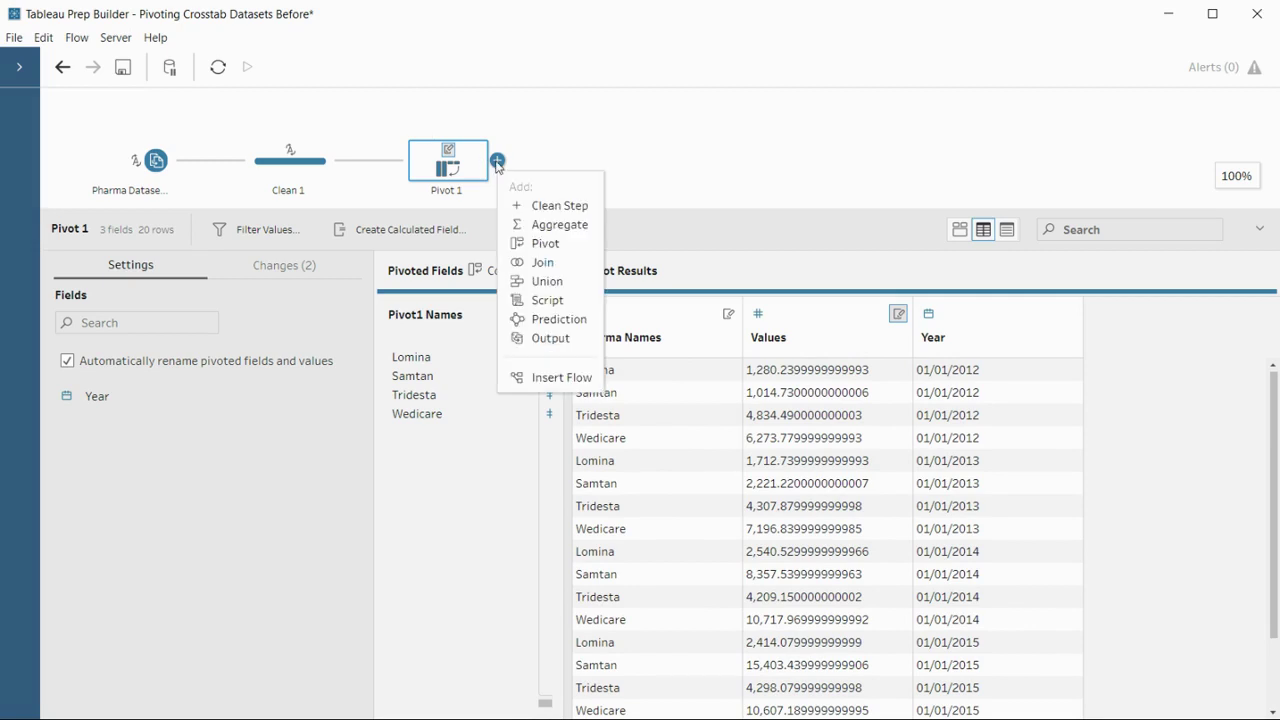
Add an Output step after Pivot 1 saving to a file named 'Pivot output'
{"action": "left_click", "coordinate": [550, 338]}
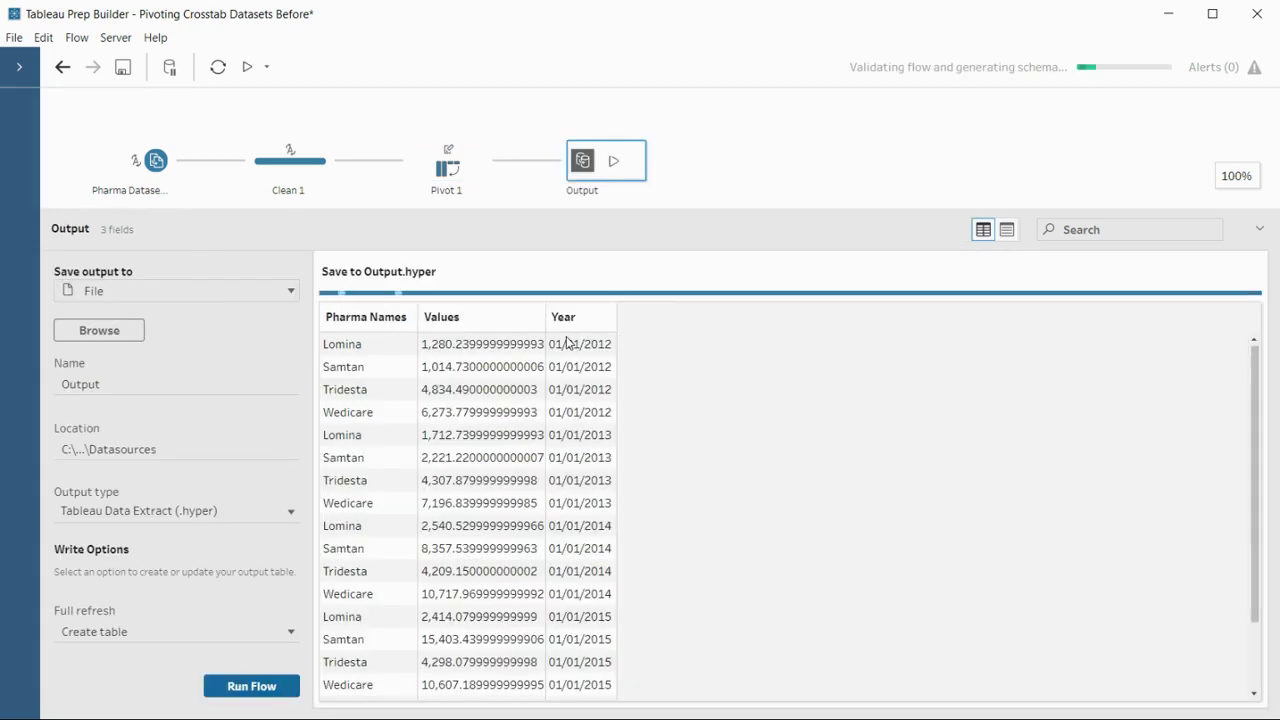
{"action": "left_click", "coordinate": [217, 291]}
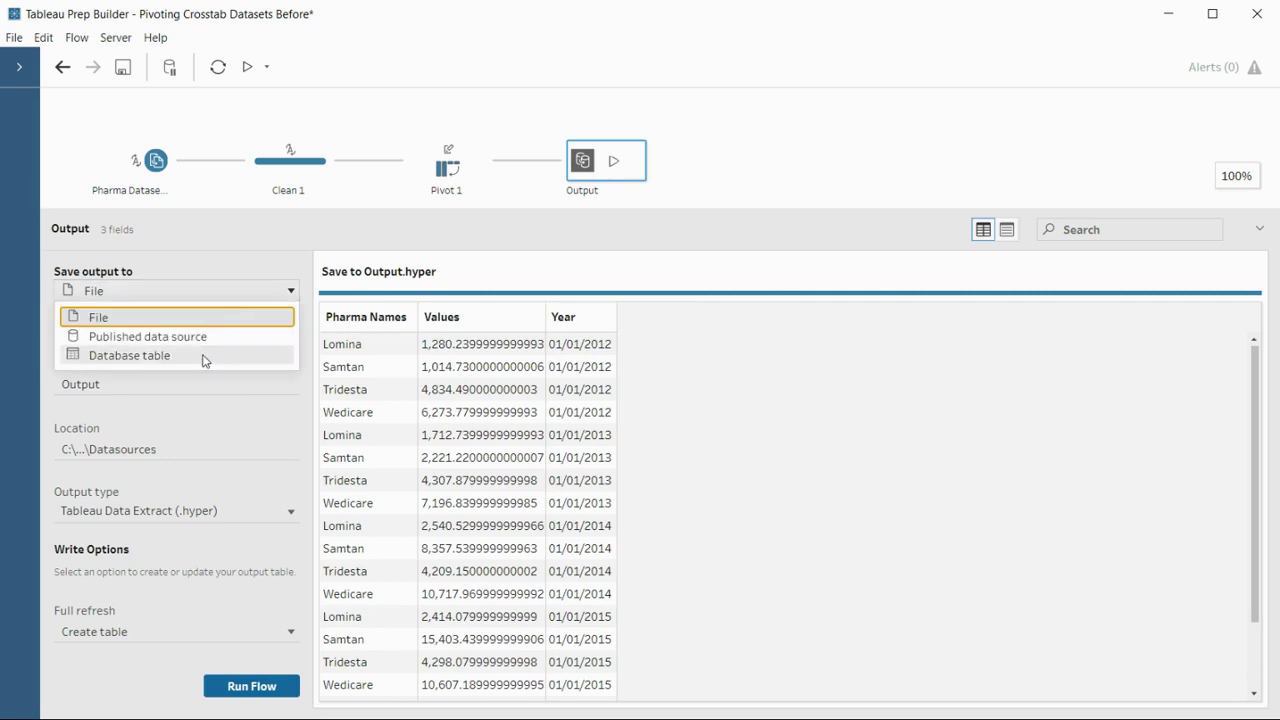
{"action": "left_click", "coordinate": [205, 318]}
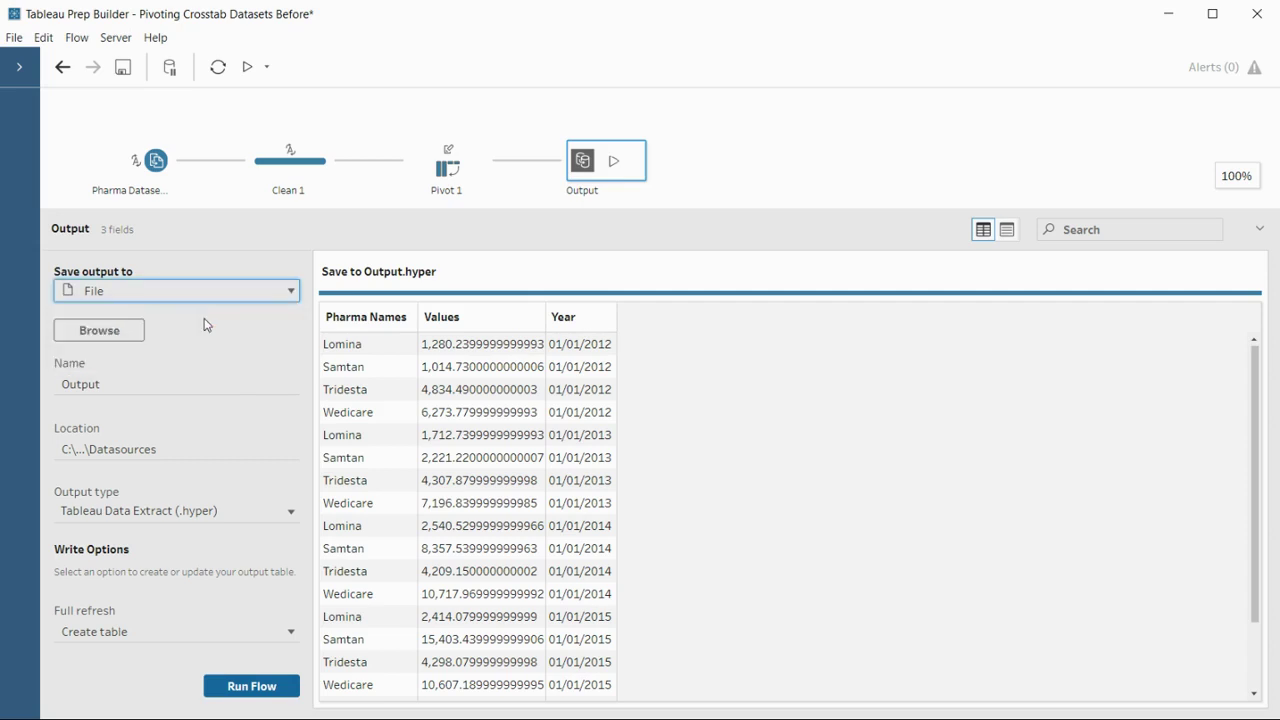
{"action": "left_click", "coordinate": [117, 334]}
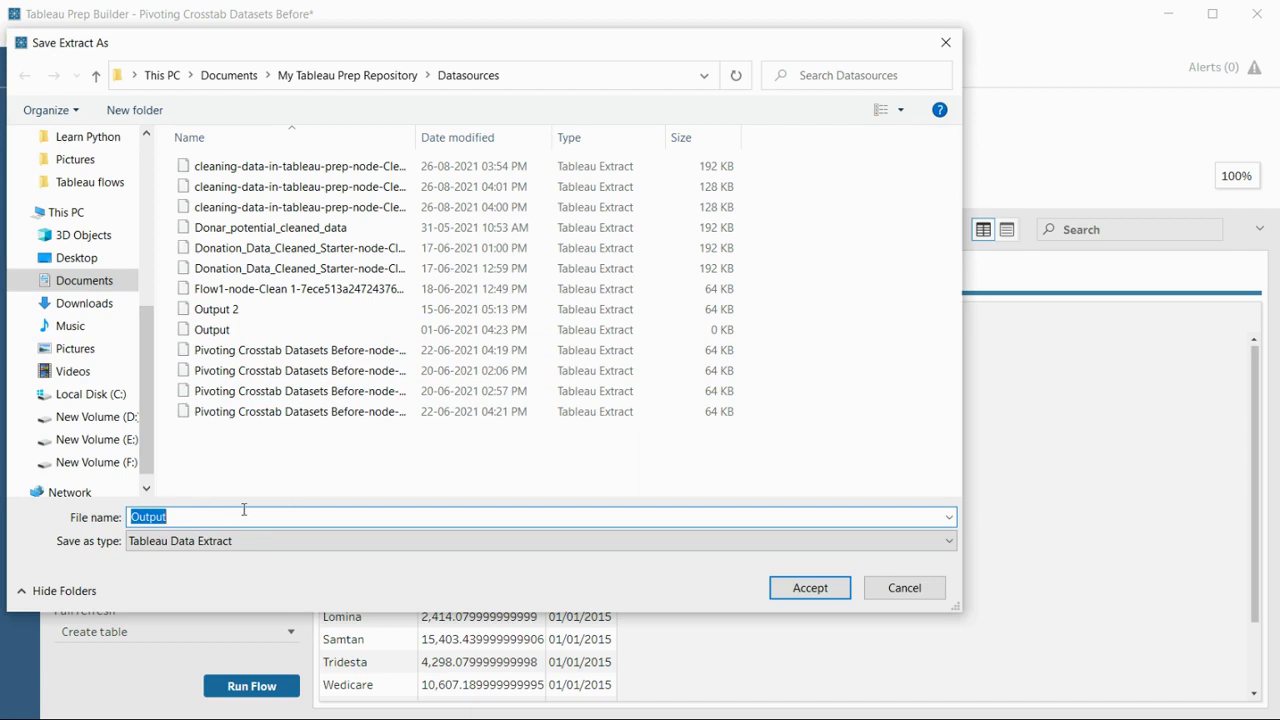
{"action": "type", "text": "Pivo"}
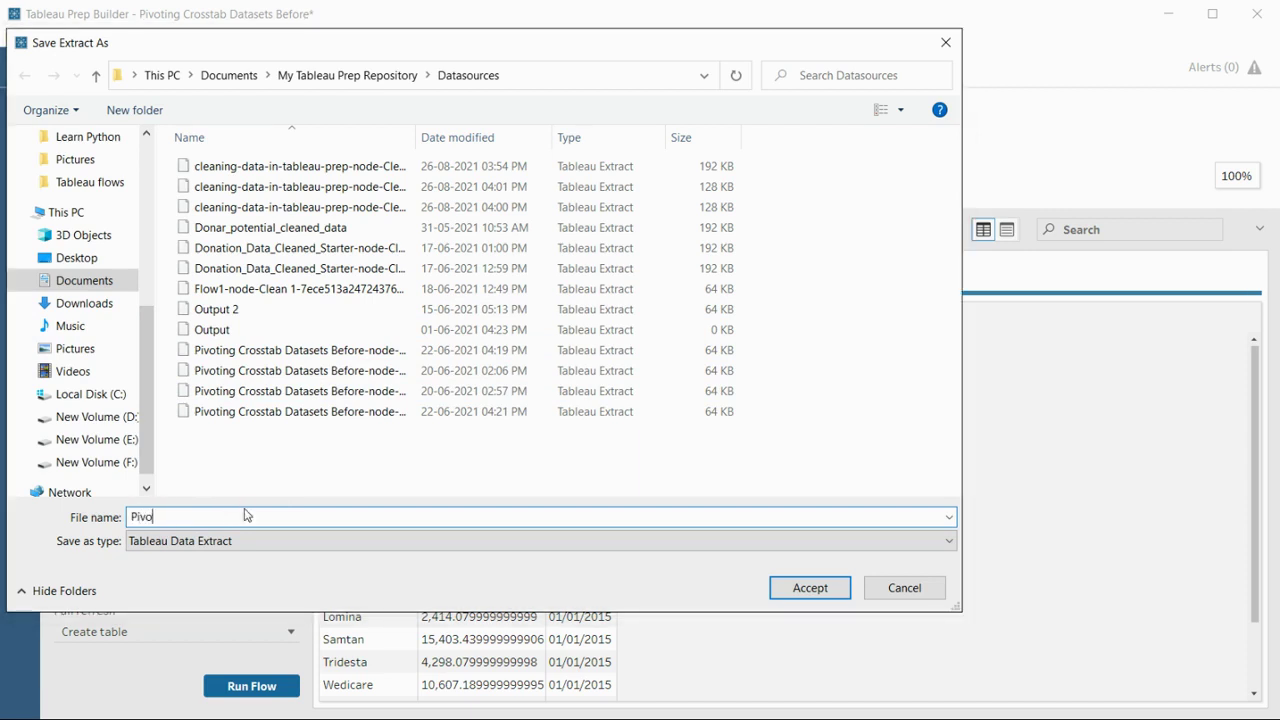
{"action": "type", "text": "t output"}
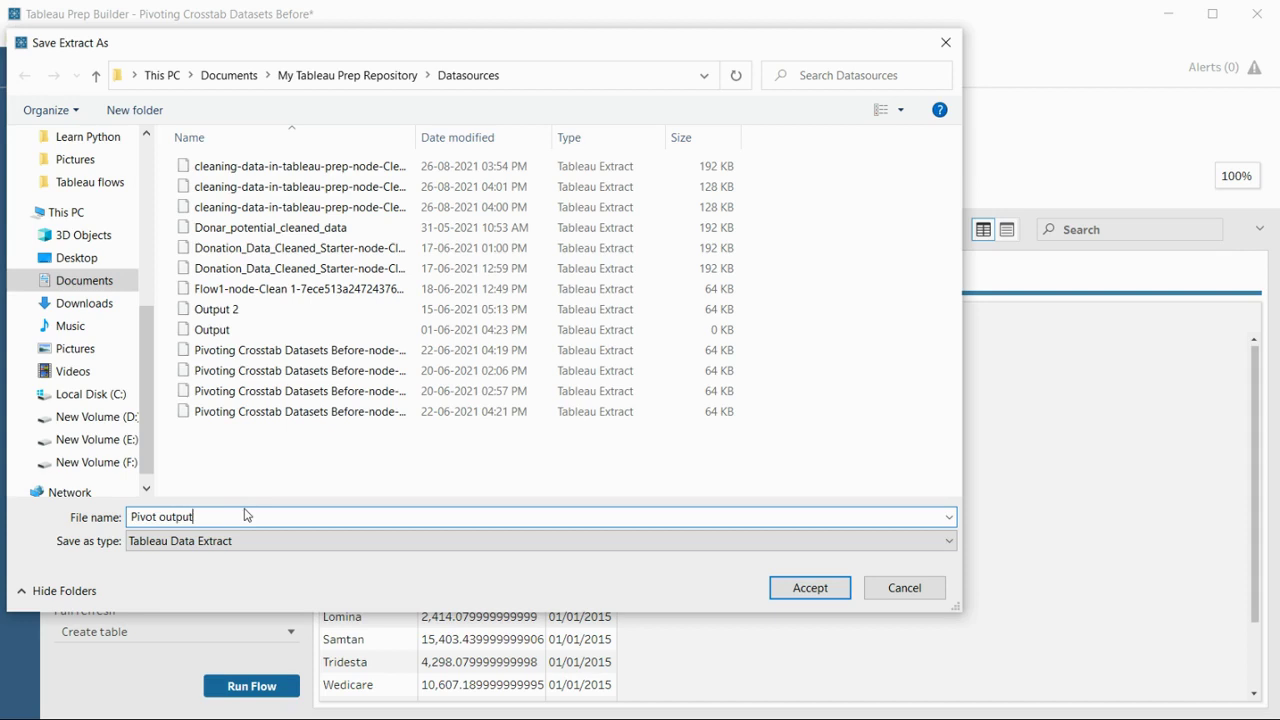
{"action": "key", "text": "Return"}
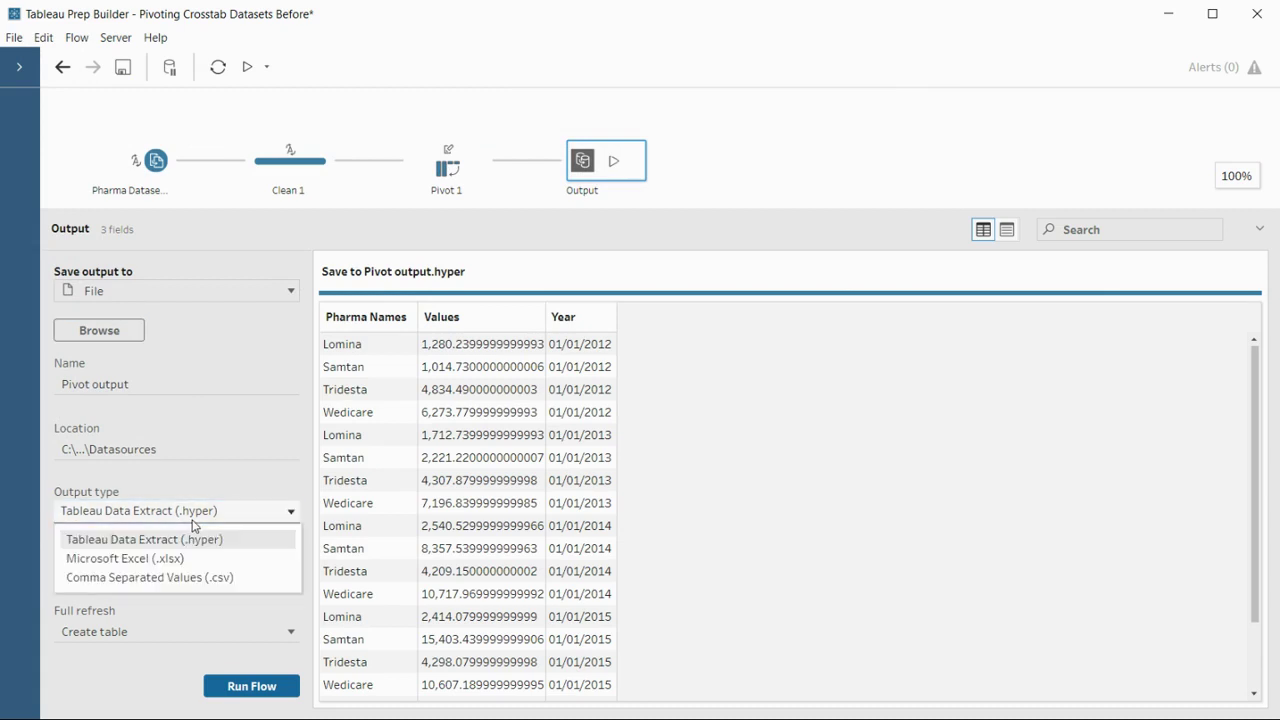
Set the output type to Microsoft Excel (.xlsx)
{"action": "left_click", "coordinate": [158, 560]}
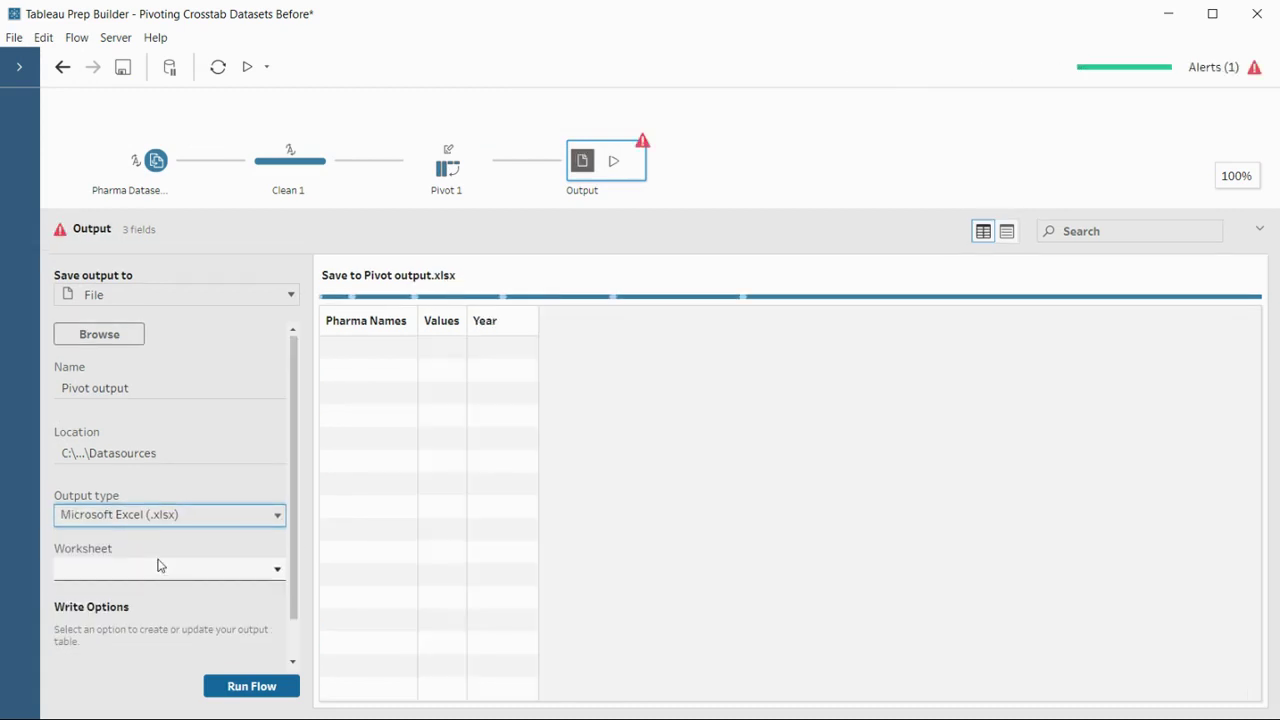
{"action": "left_click", "coordinate": [158, 574]}
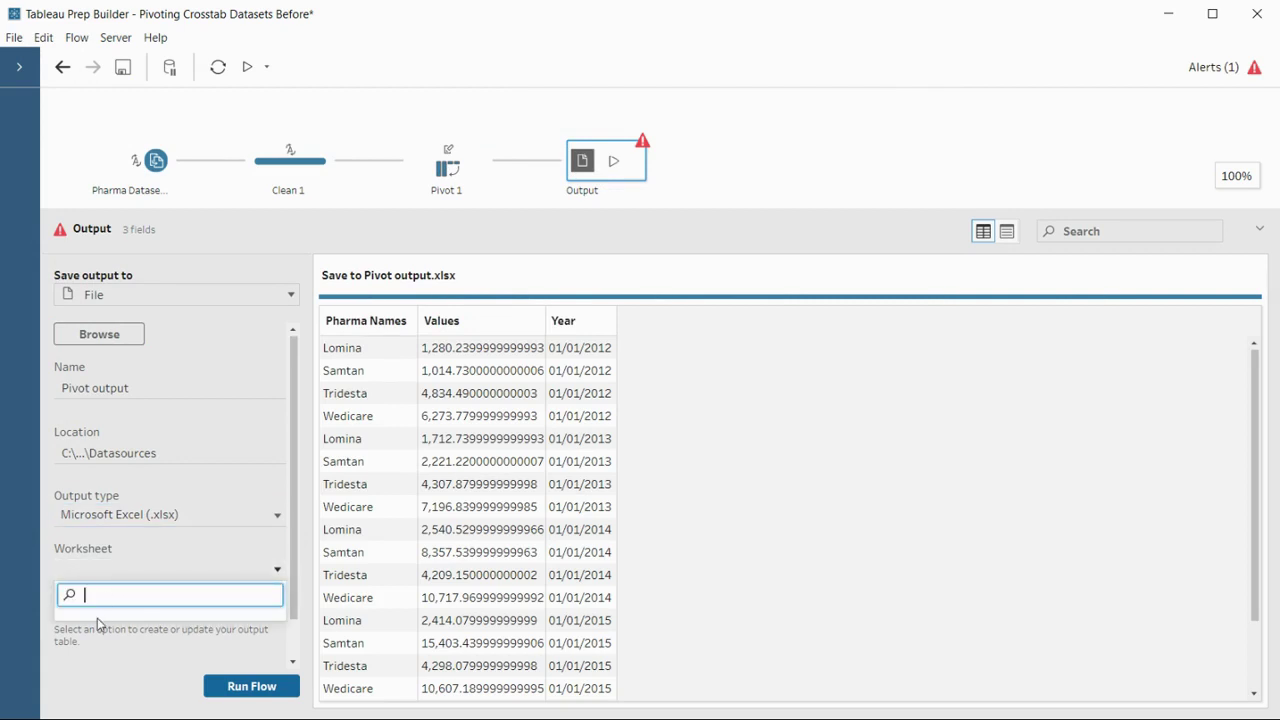
{"action": "left_click", "coordinate": [184, 545]}
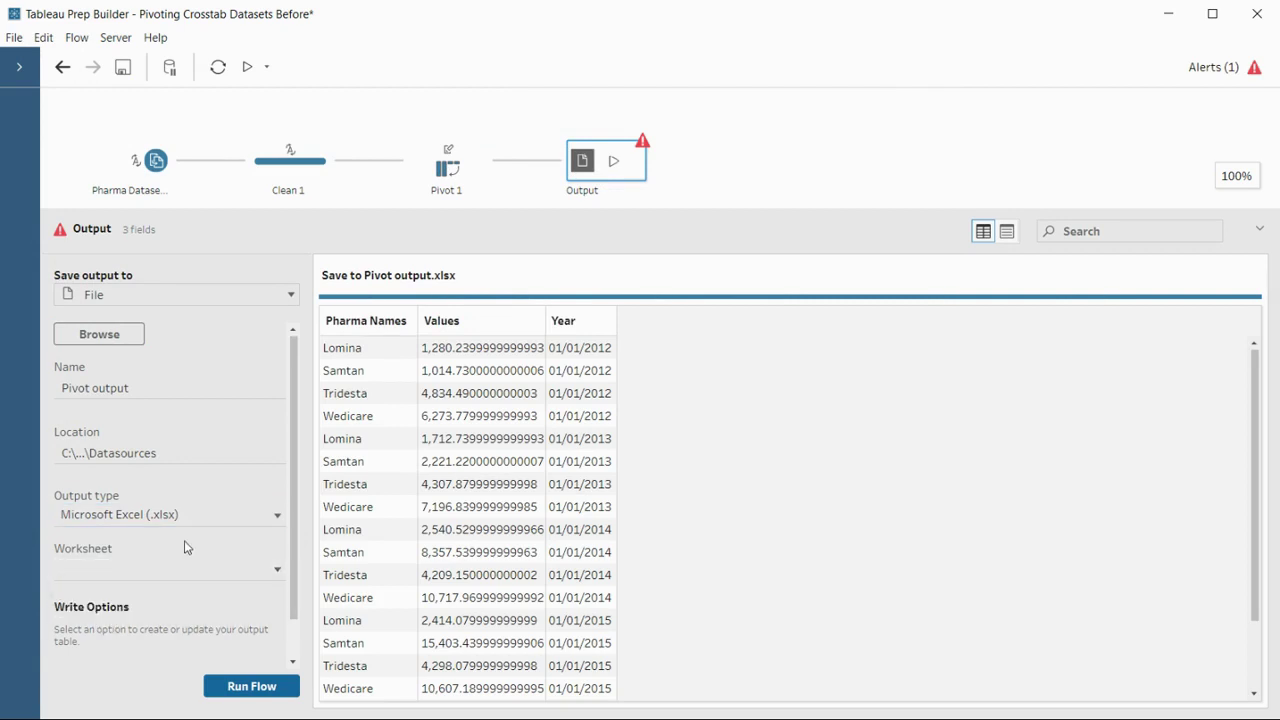
{"action": "scroll", "coordinate": [184, 540], "scroll_direction": "down", "scroll_amount": 1}
{"action": "left_click", "coordinate": [190, 526]}
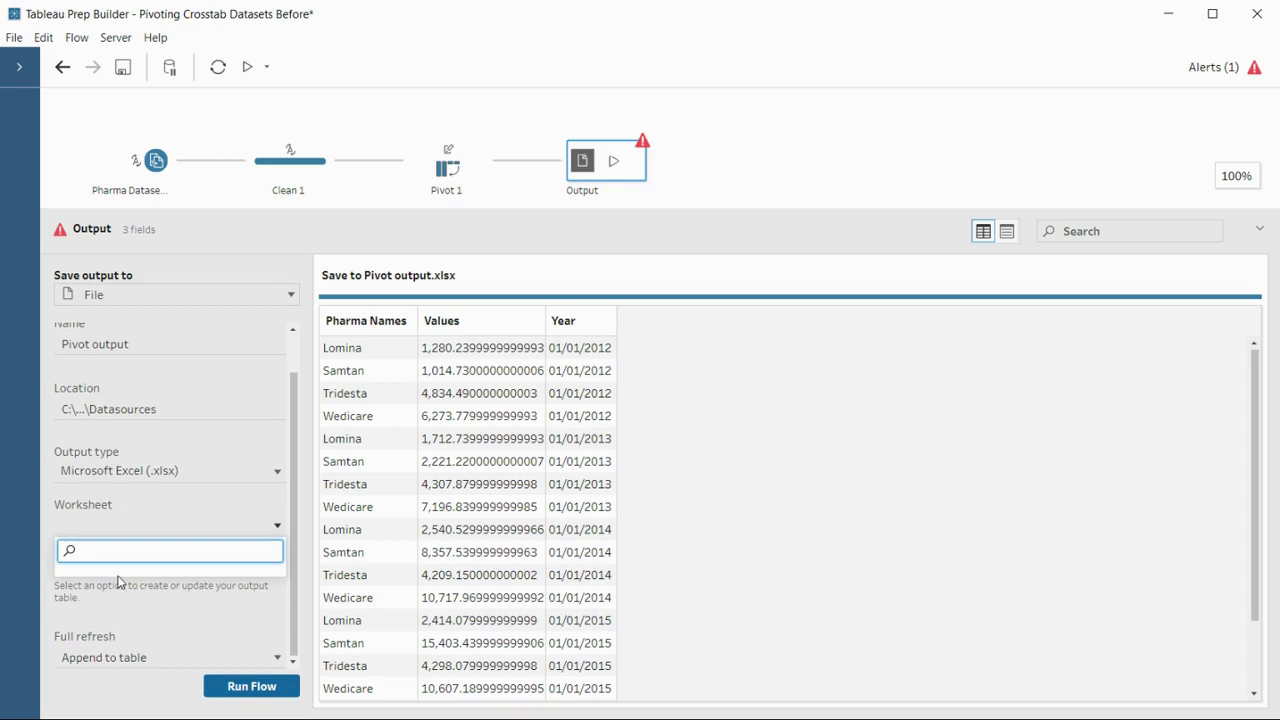
{"action": "left_click", "coordinate": [140, 527]}
{"action": "left_click", "coordinate": [140, 527]}
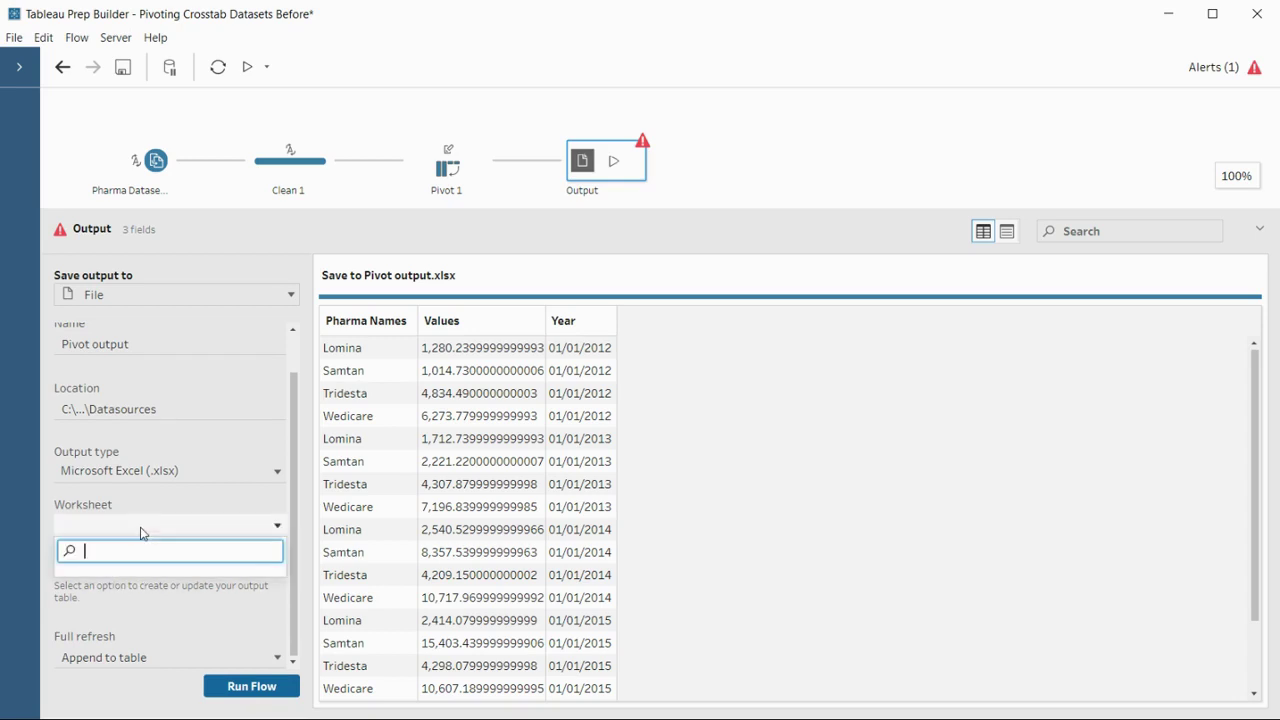
{"action": "left_click", "coordinate": [131, 584]}
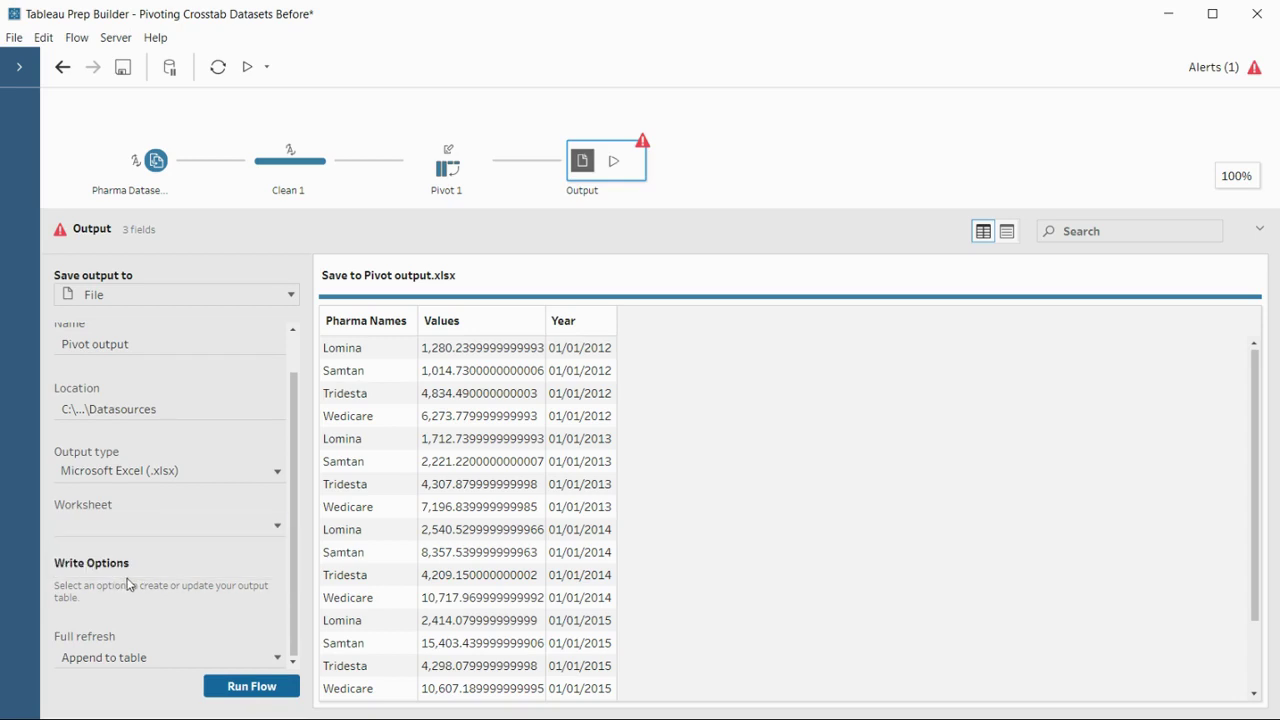
Set the write option to Create table and create a new worksheet named 'Pivot'
{"action": "left_click", "coordinate": [171, 656]}
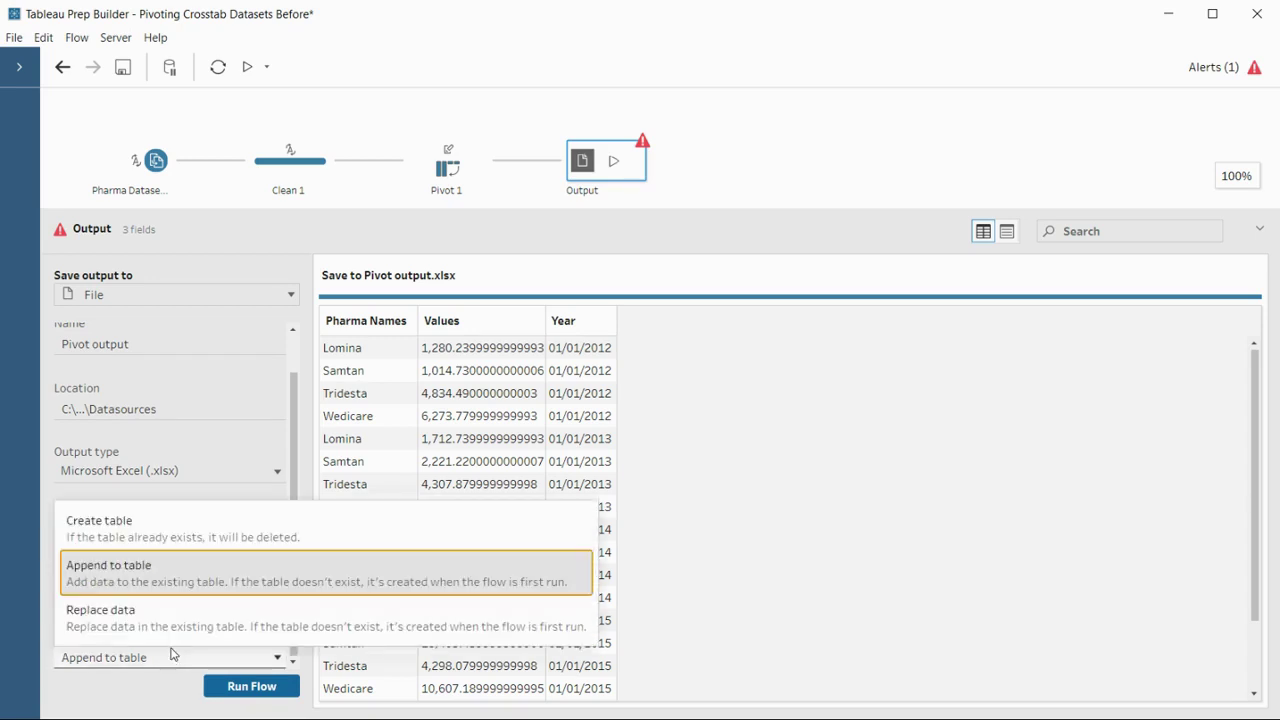
{"action": "left_click", "coordinate": [174, 532]}
{"action": "left_click", "coordinate": [172, 534]}
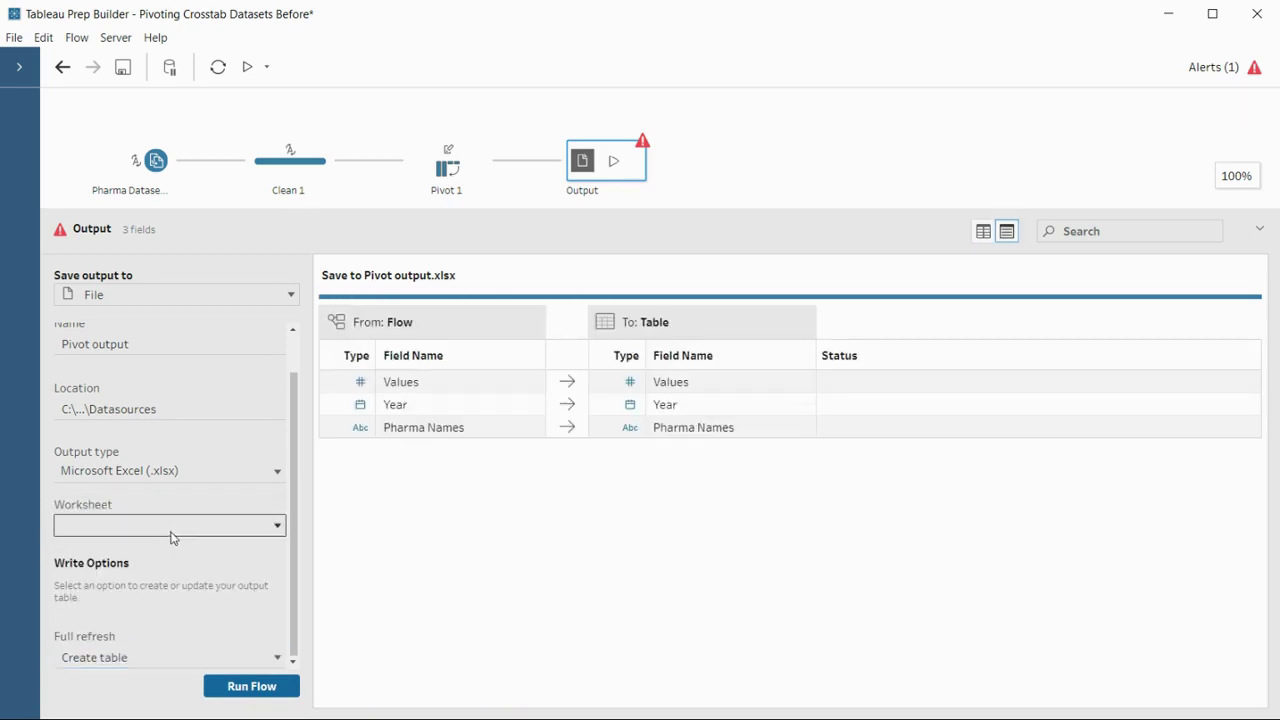
{"action": "left_click", "coordinate": [170, 535]}
{"action": "left_click", "coordinate": [171, 538]}
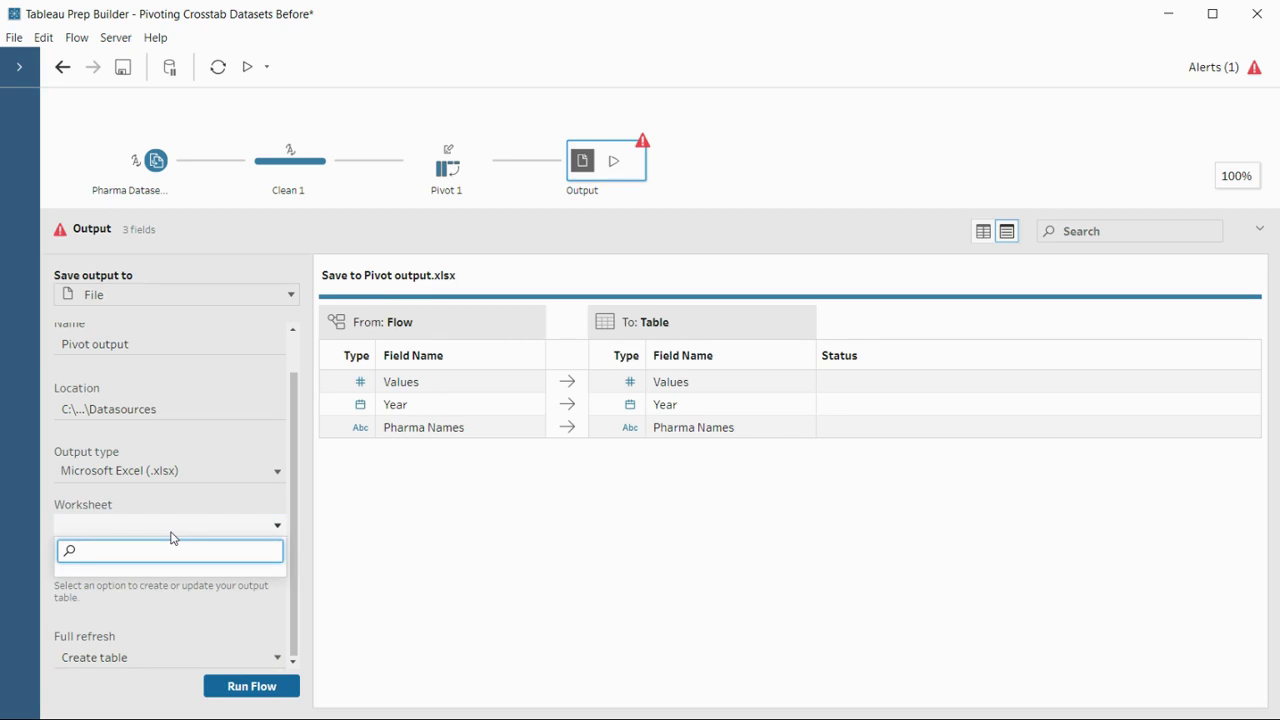
{"action": "type", "text": "Pi"}
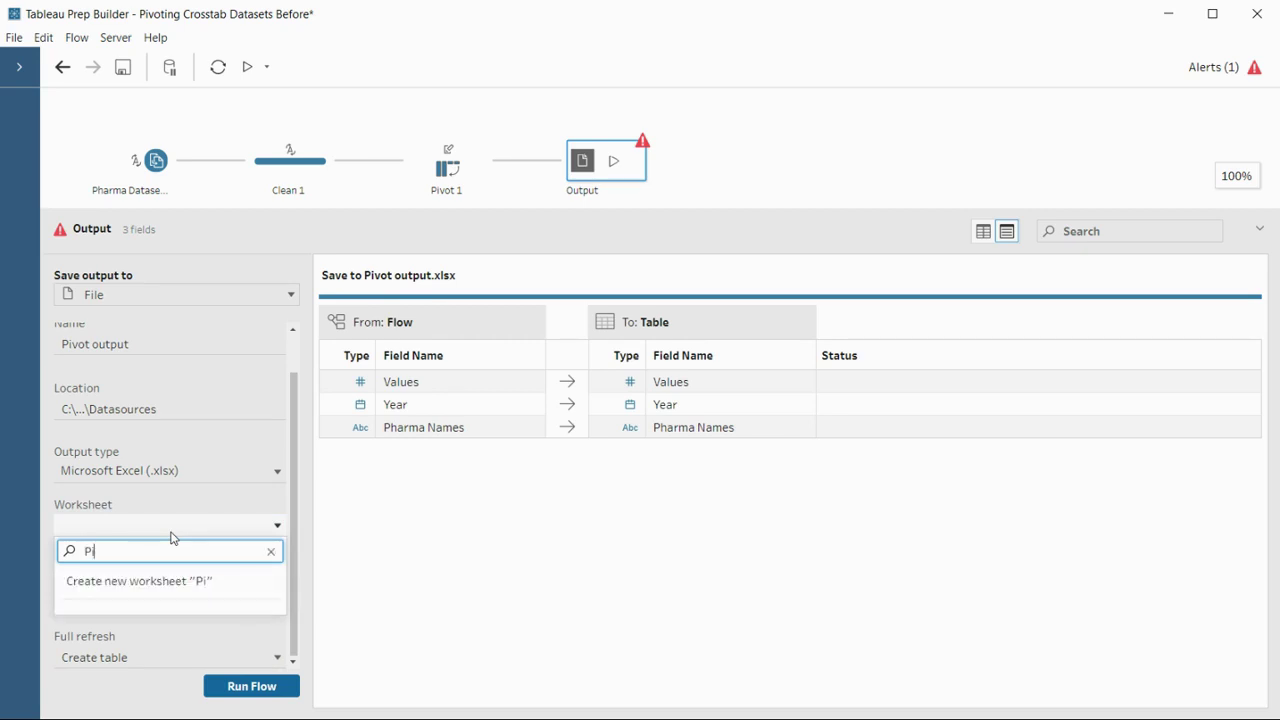
{"action": "type", "text": "vot"}
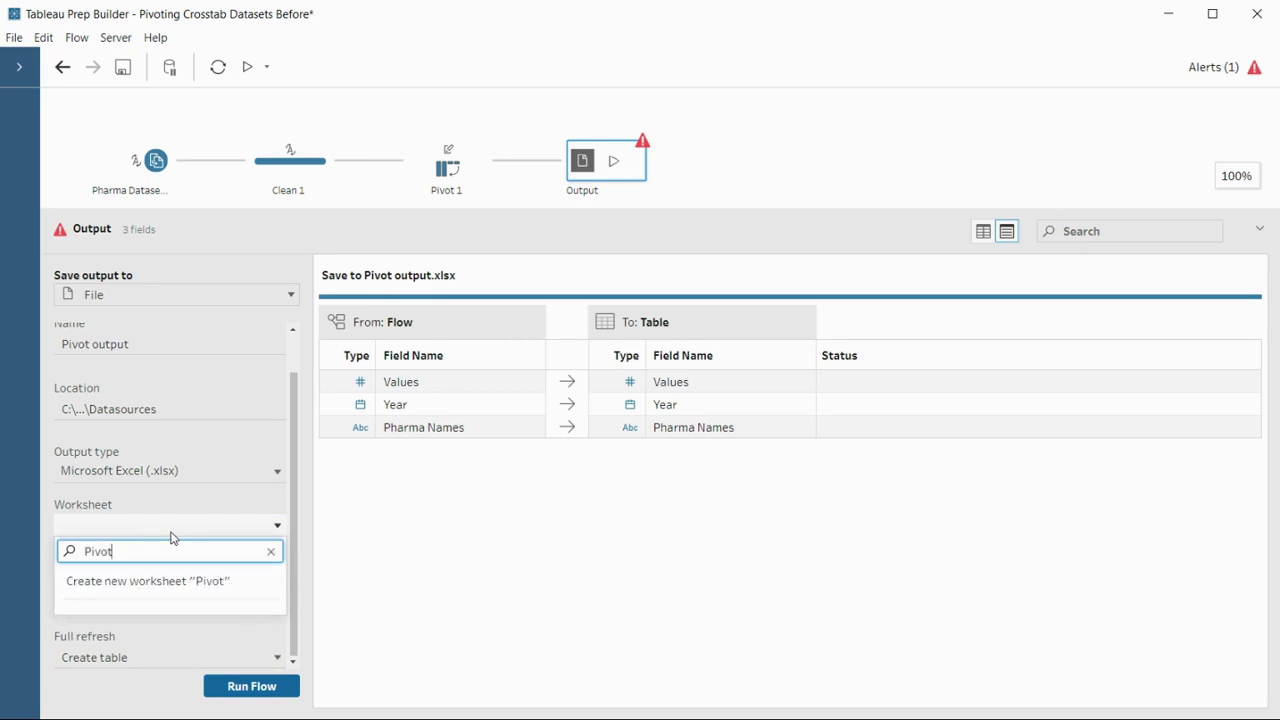
{"action": "left_click", "coordinate": [104, 581]}
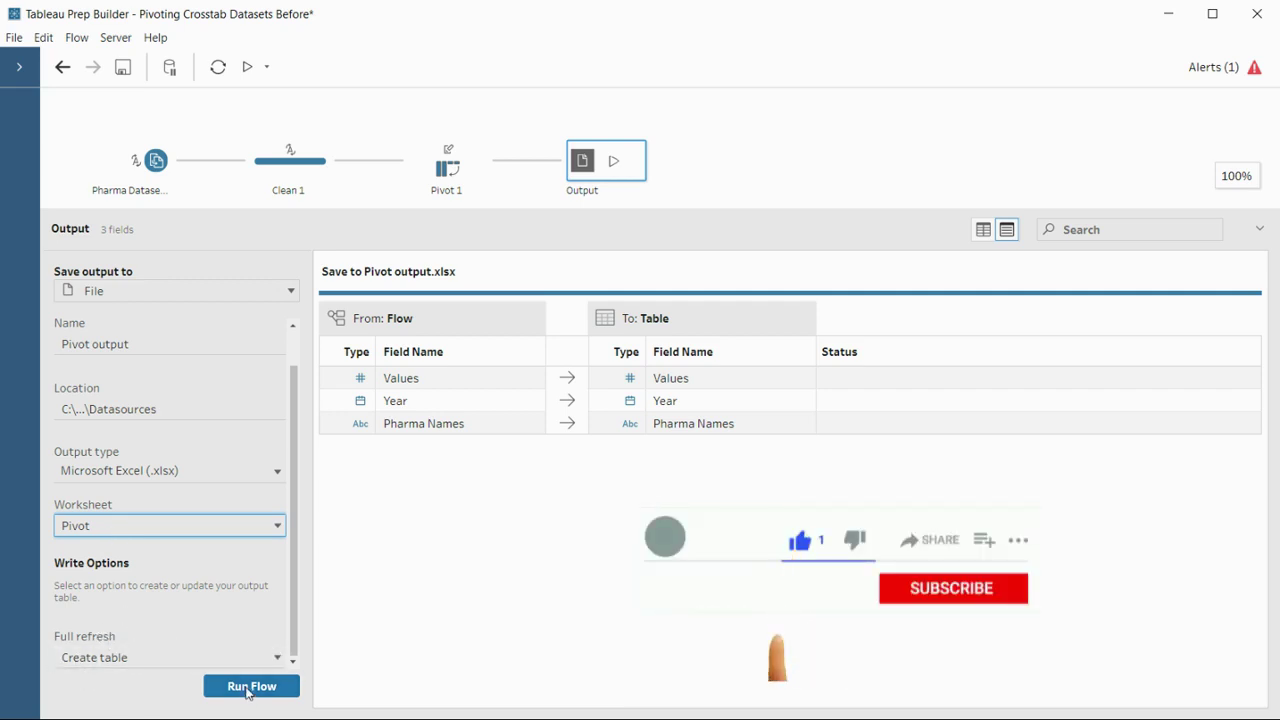
Run the flow to write Pivot output.xlsx, then close the finished dialog and Output settings
{"action": "left_click", "coordinate": [246, 689]}
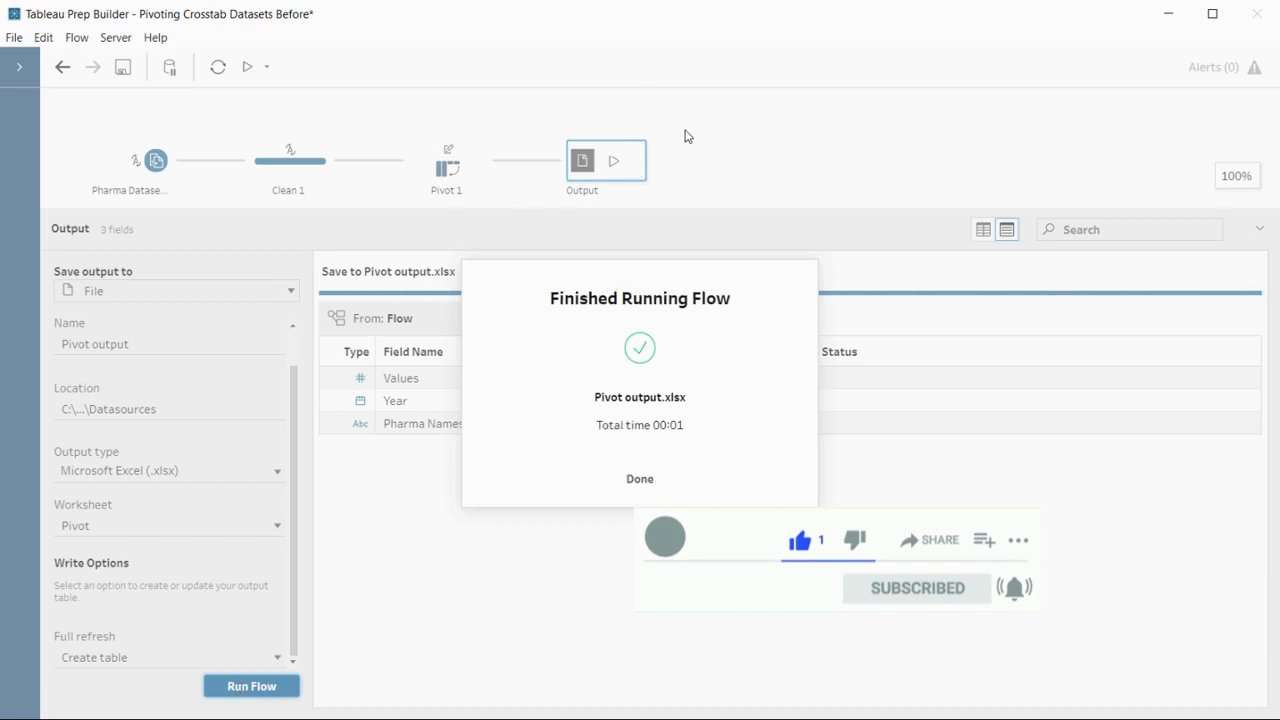
{"action": "left_click", "coordinate": [640, 479]}
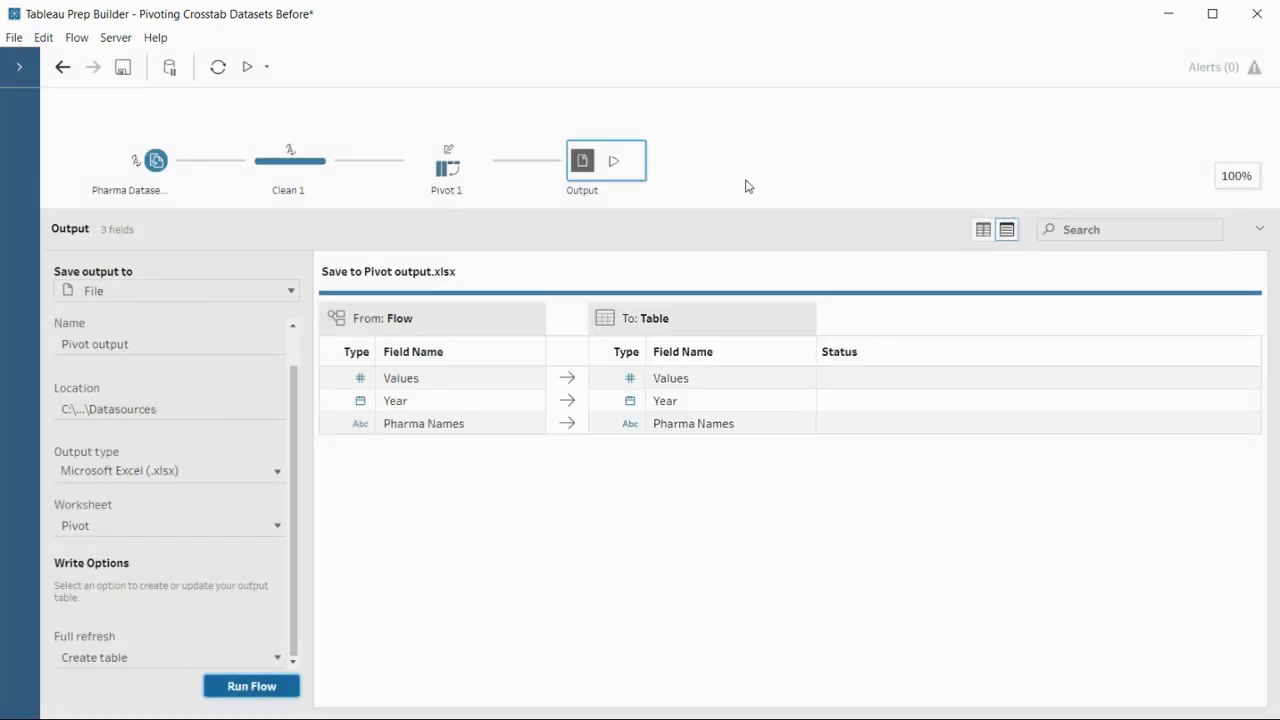
{"action": "left_click", "coordinate": [750, 187]}
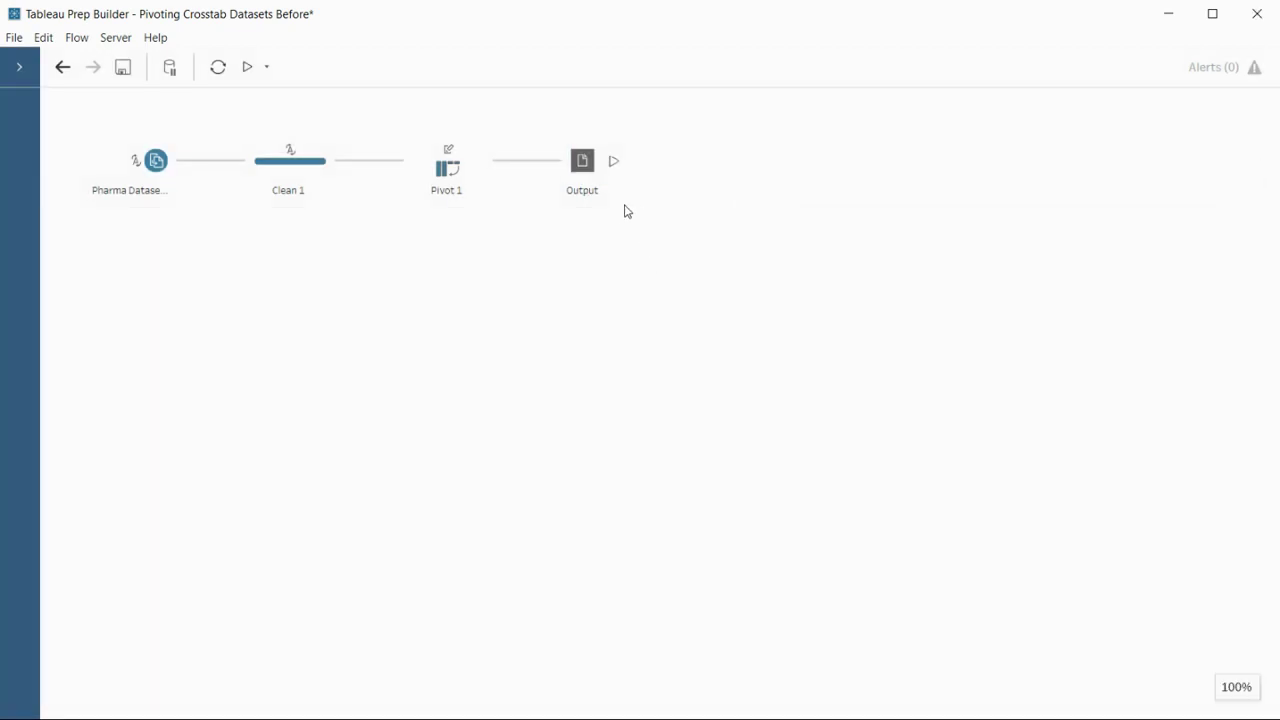